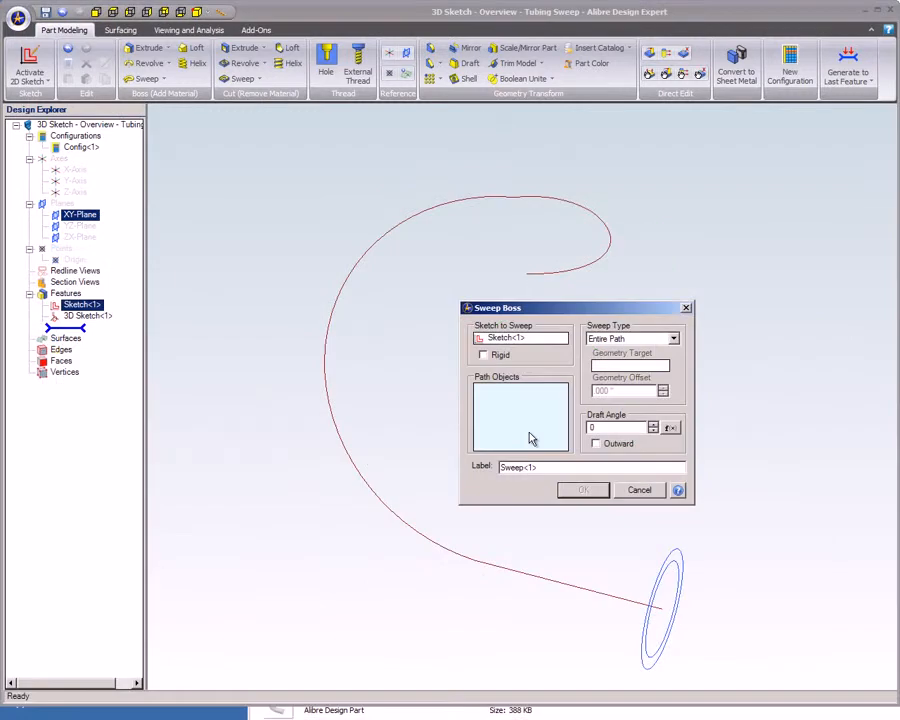
Sweep the two-circle tube profile along the entire path of the 3D sketch as a boss.
click(482, 565)
click(585, 490)
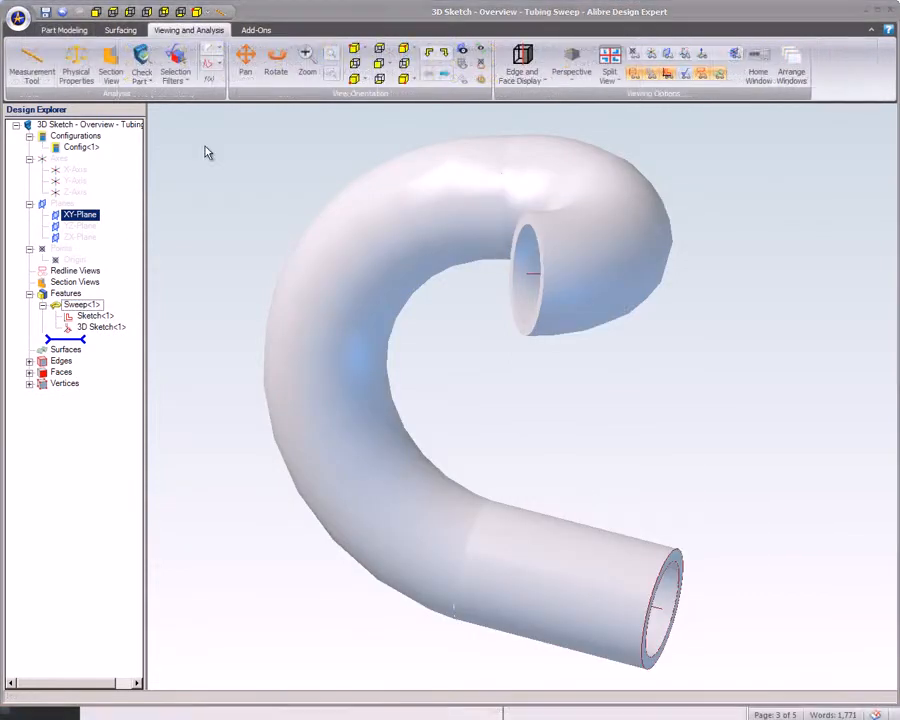
Start a new 3D sketch on the swept tube part and cycle the sketch plane three times.
click(66, 30)
click(40, 80)
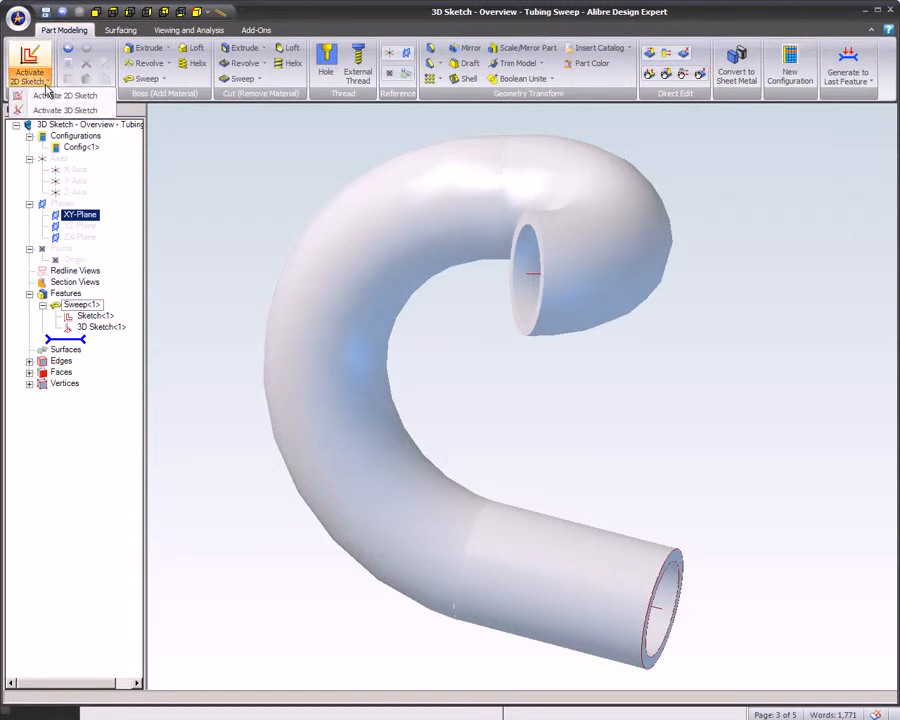
click(62, 110)
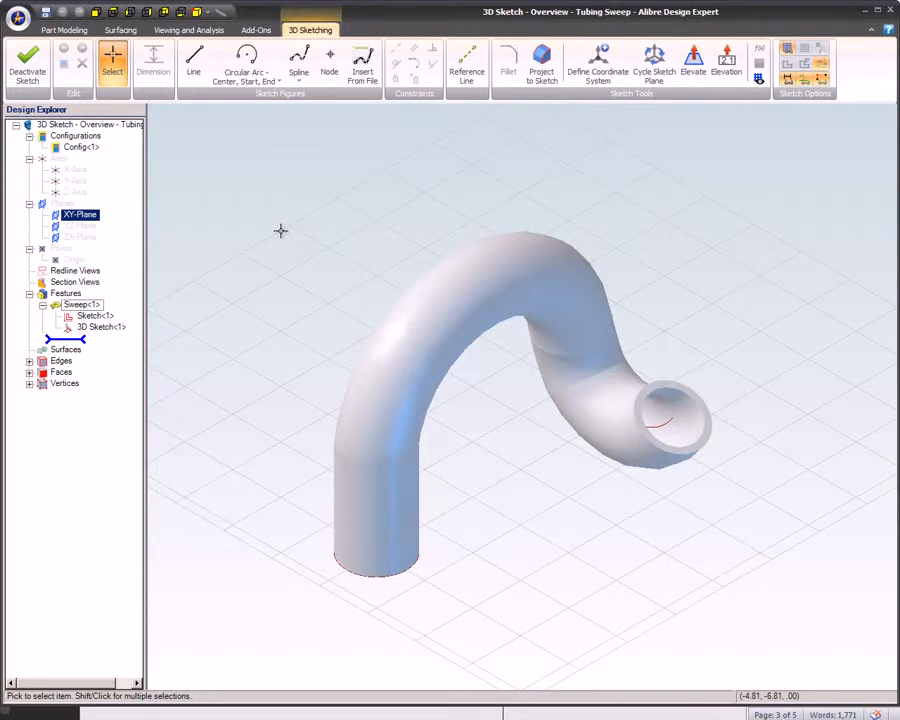
key(Tab)
key(Tab)
key(Tab)
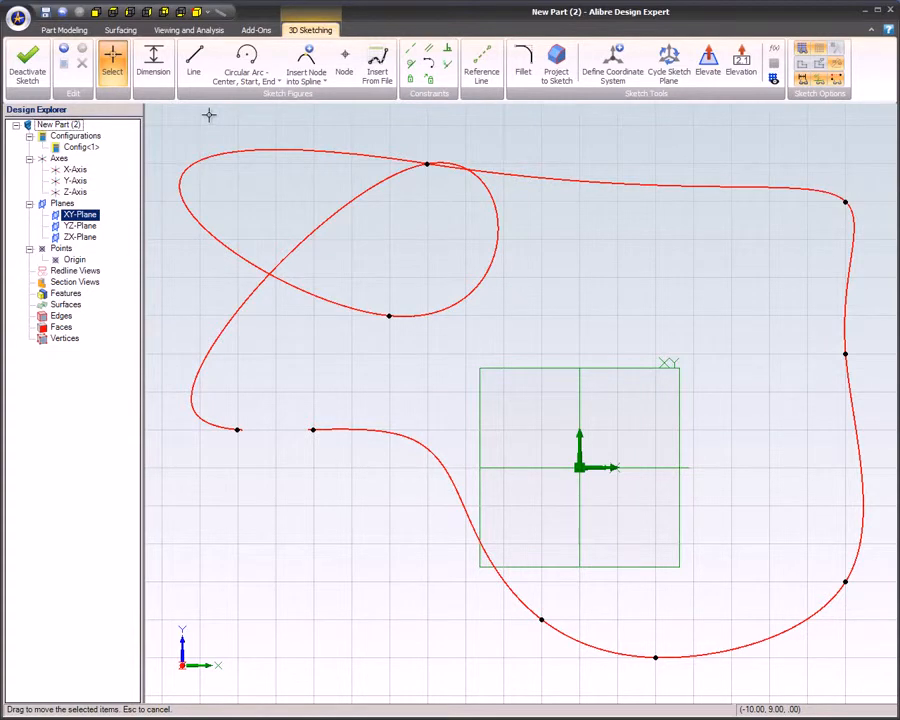
click(196, 13)
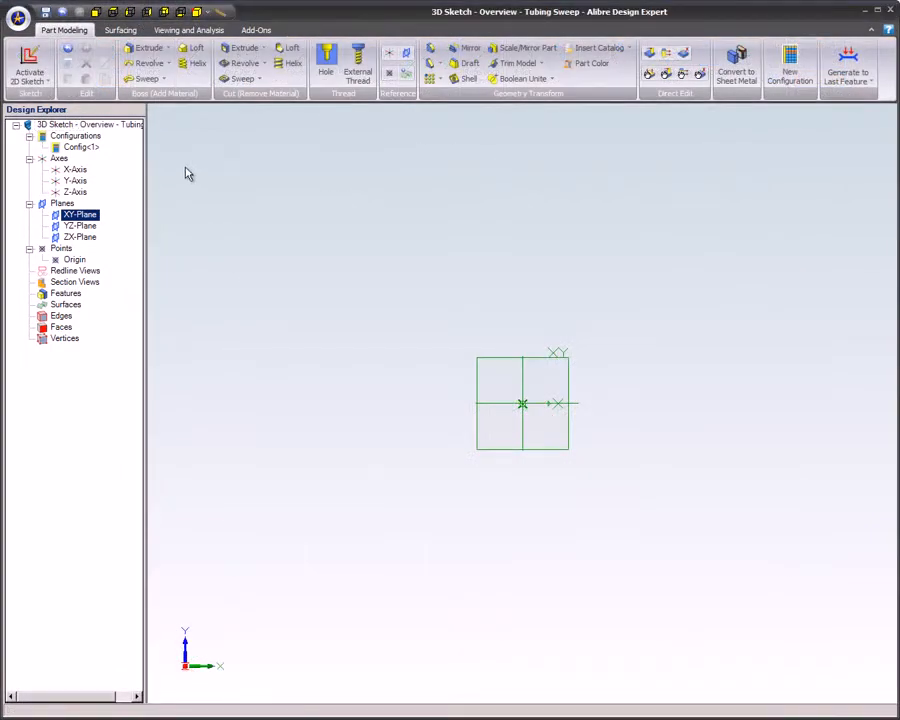
Sketch two concentric circles centred on the origin of the XY plane as the tube profile and finish the 2D sketch.
double_click(67, 215)
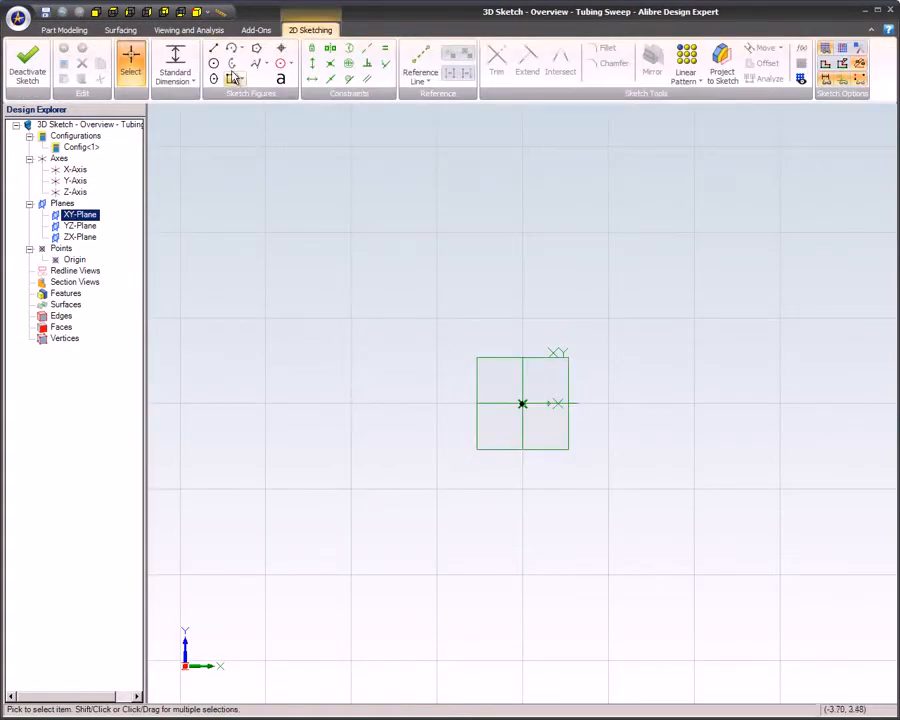
click(213, 63)
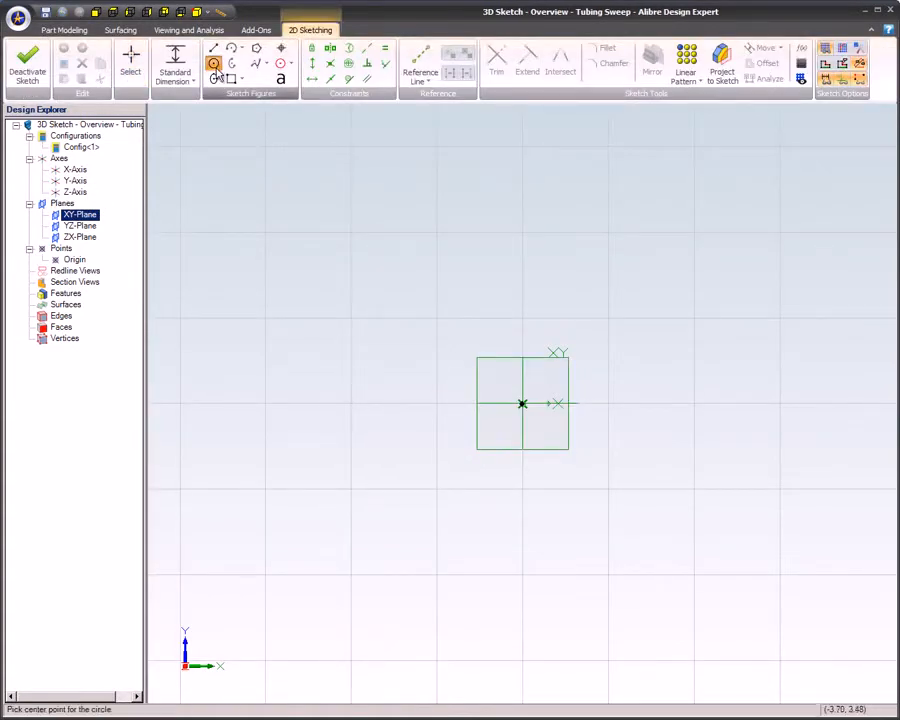
click(522, 403)
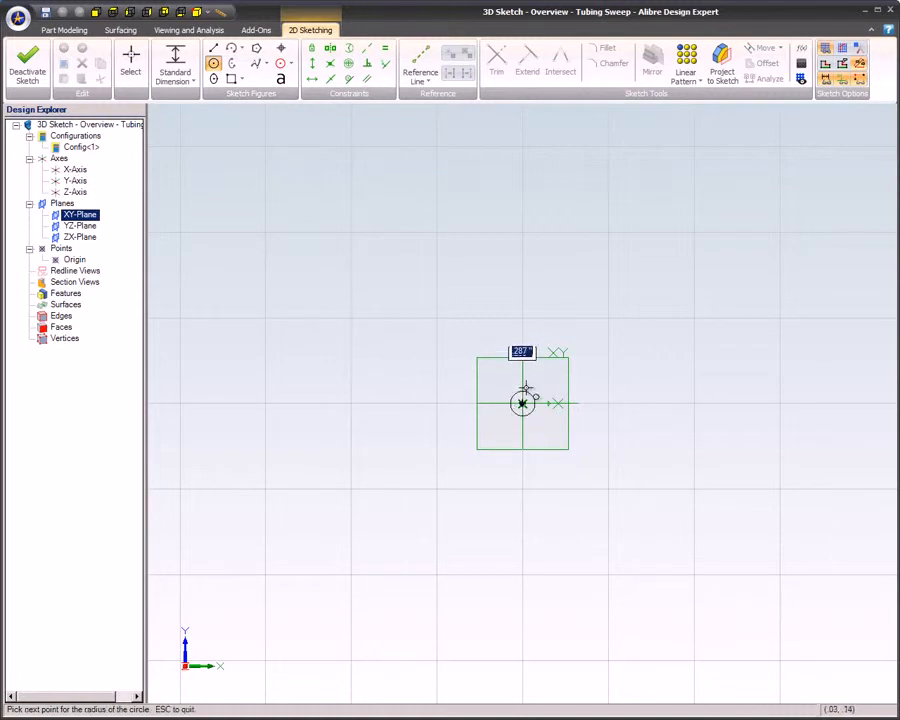
click(541, 367)
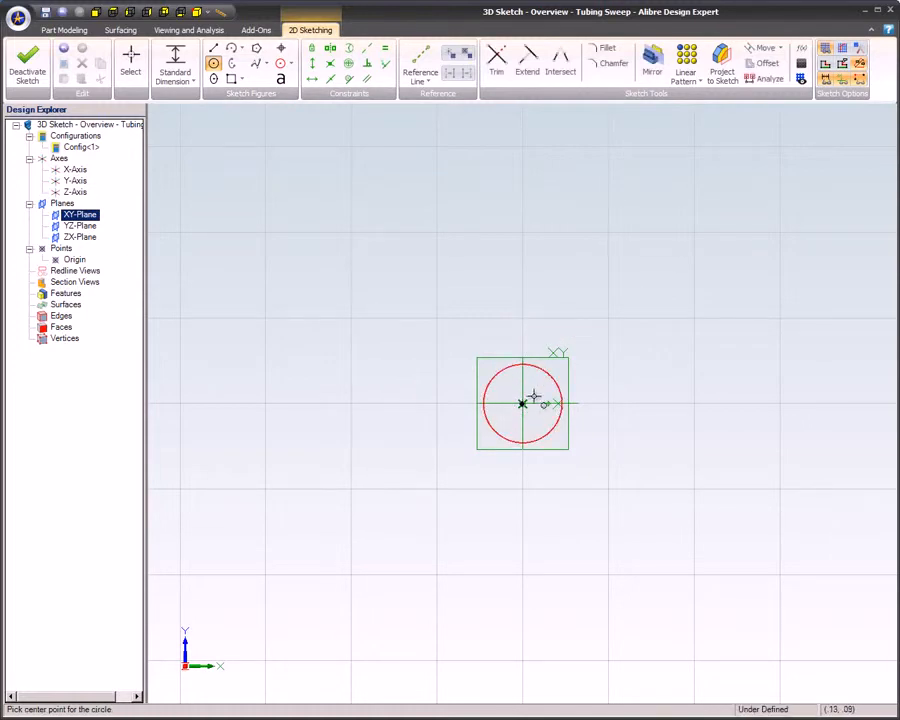
click(522, 403)
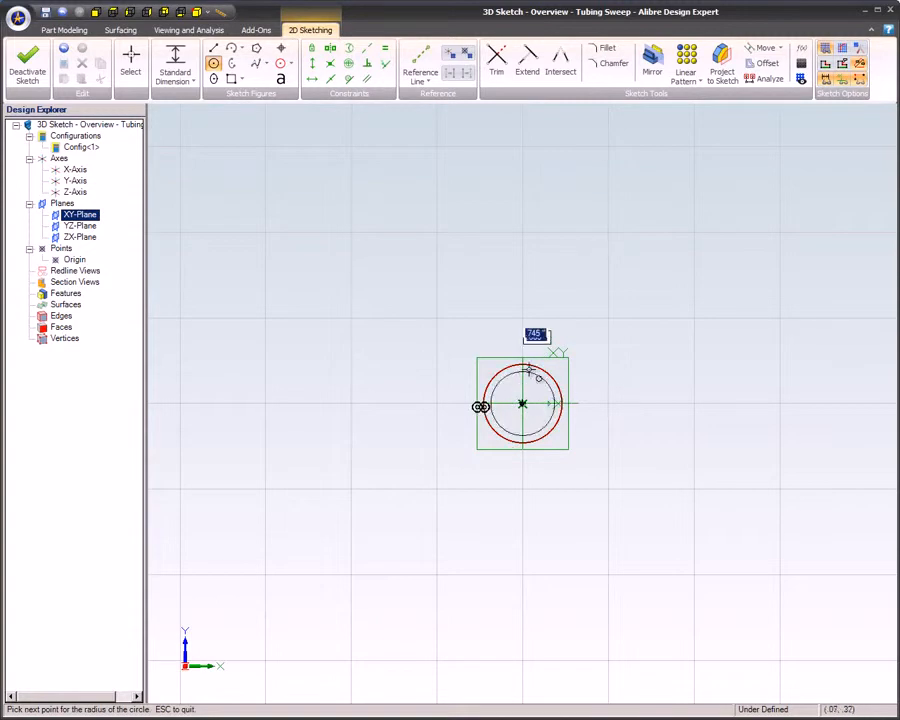
click(531, 356)
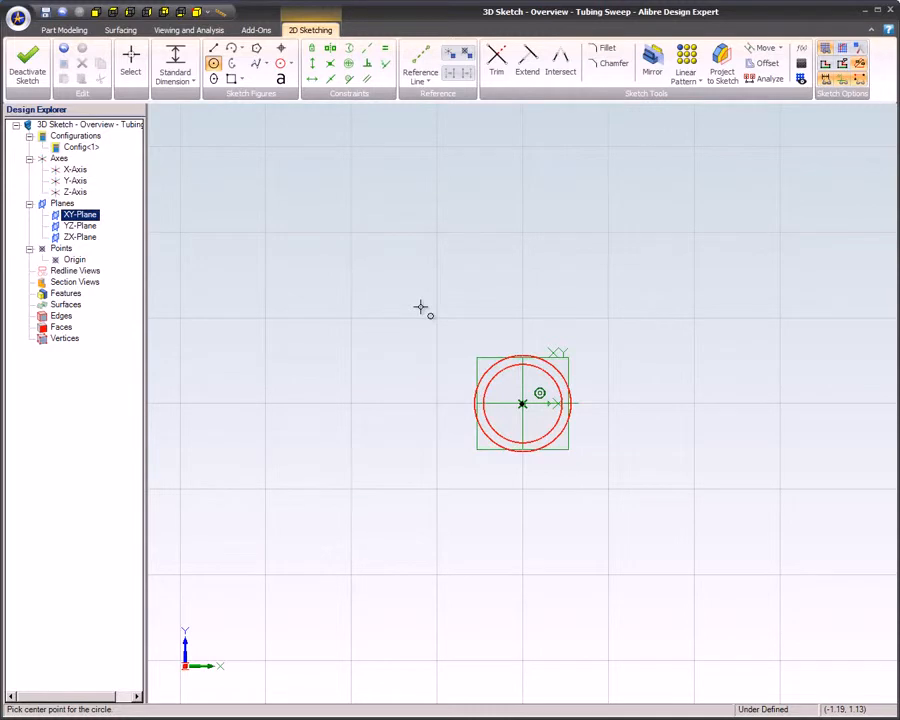
key(Escape)
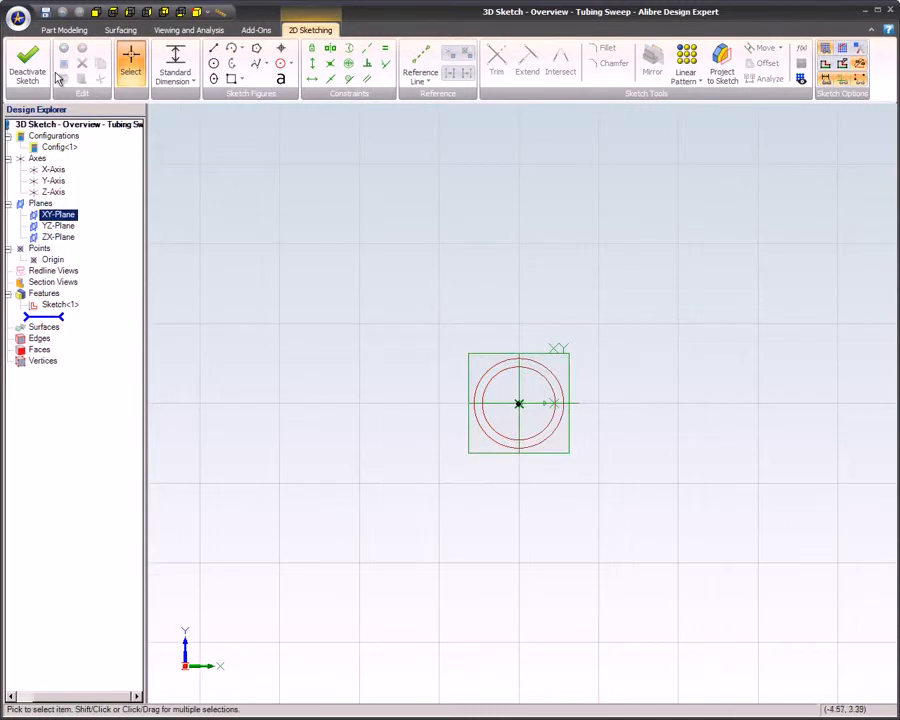
click(20, 62)
Start a 3D sketch and draw a vertical line about 5 inches up from the origin in the YZ plane.
click(30, 81)
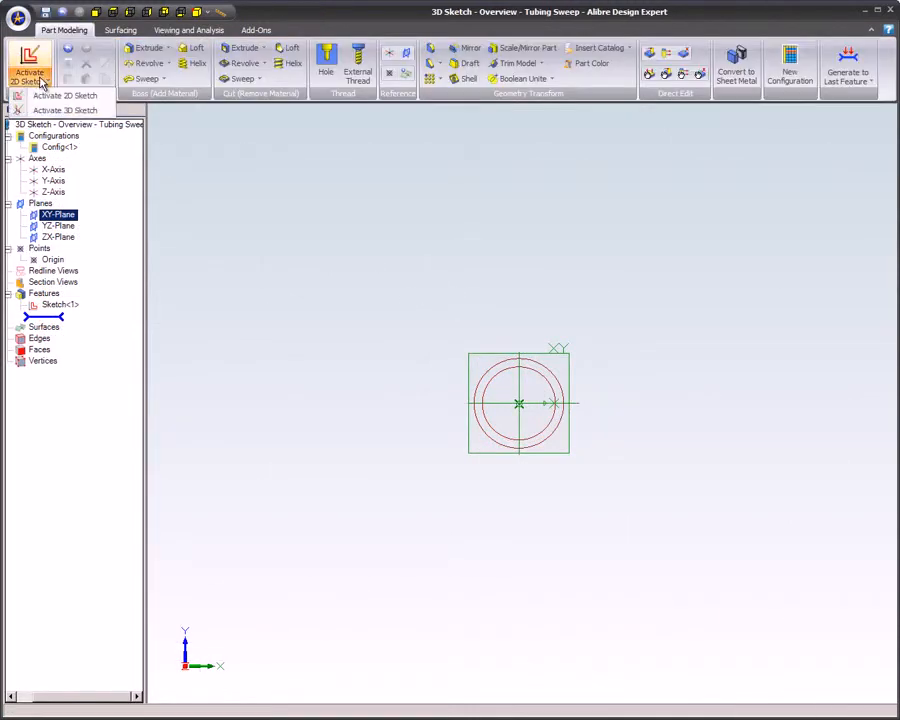
click(58, 109)
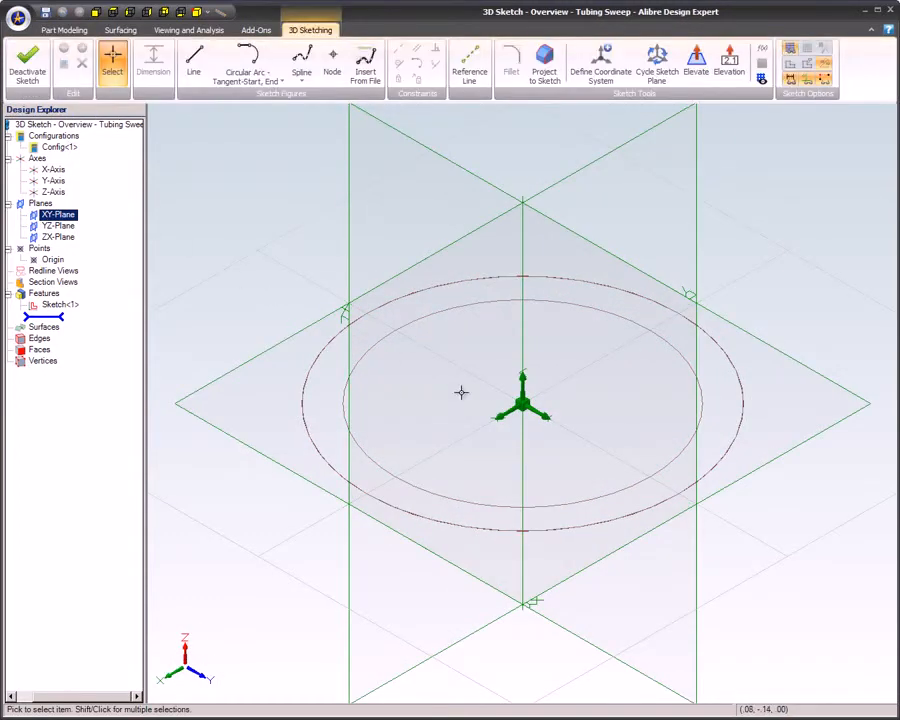
scroll(461, 392, down, 3)
scroll(461, 392, down, 5)
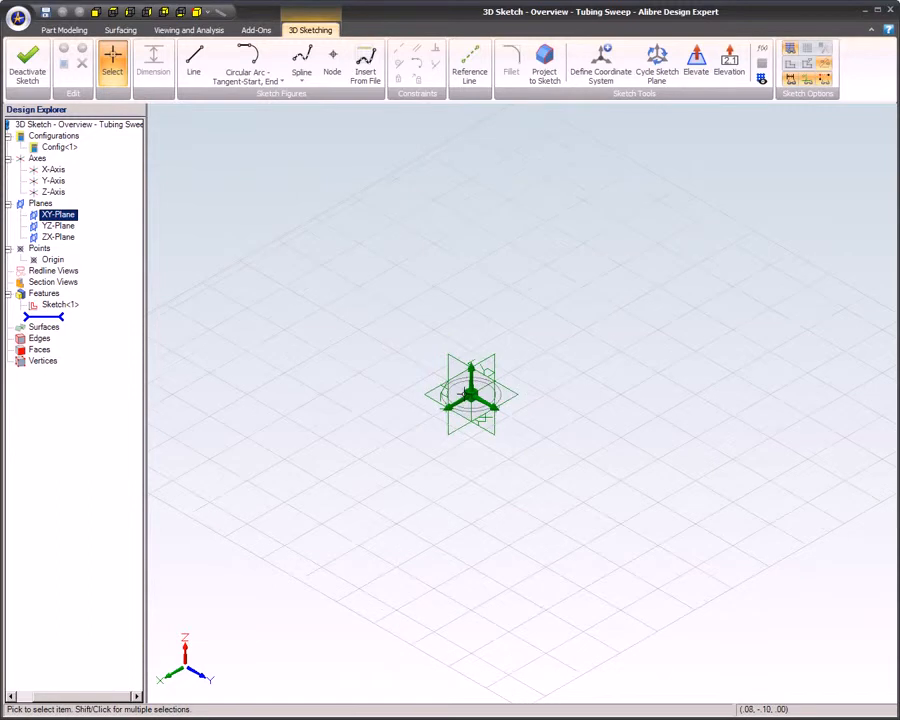
middle_drag(465, 394, 391, 559)
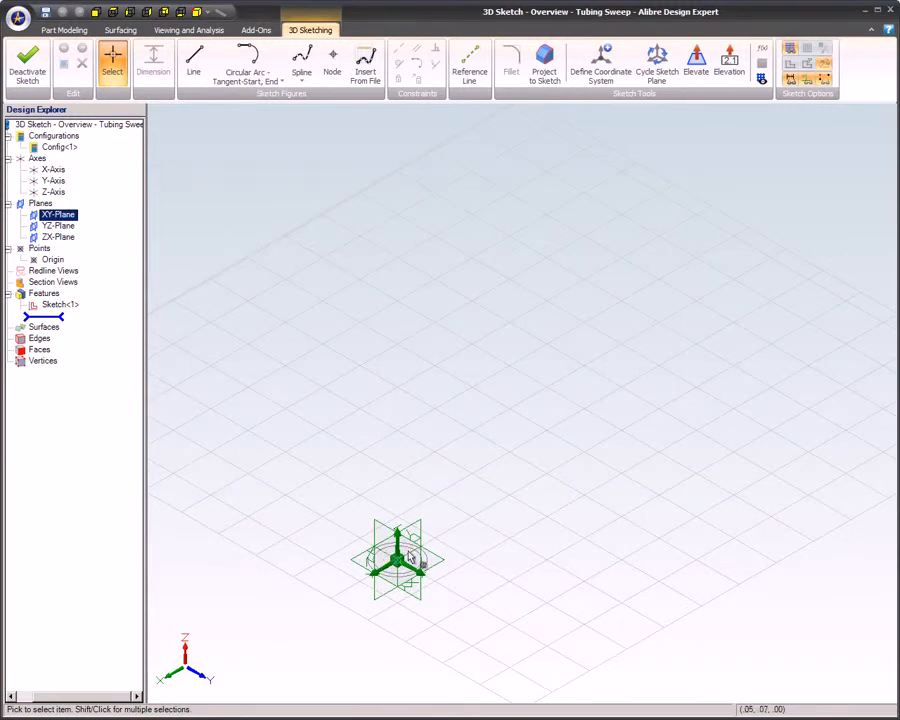
click(658, 66)
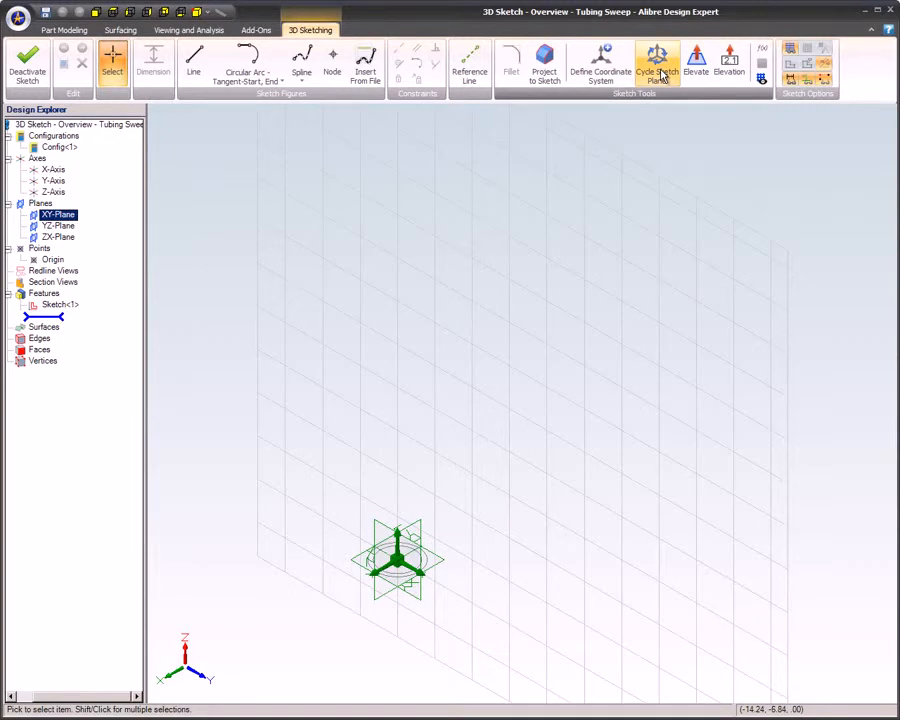
click(194, 60)
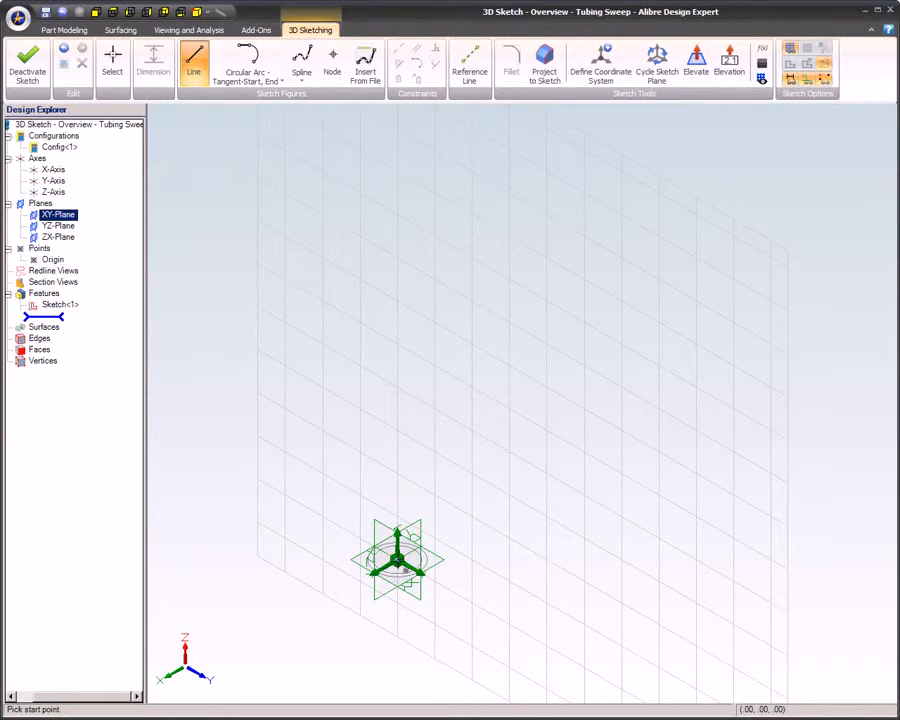
click(398, 560)
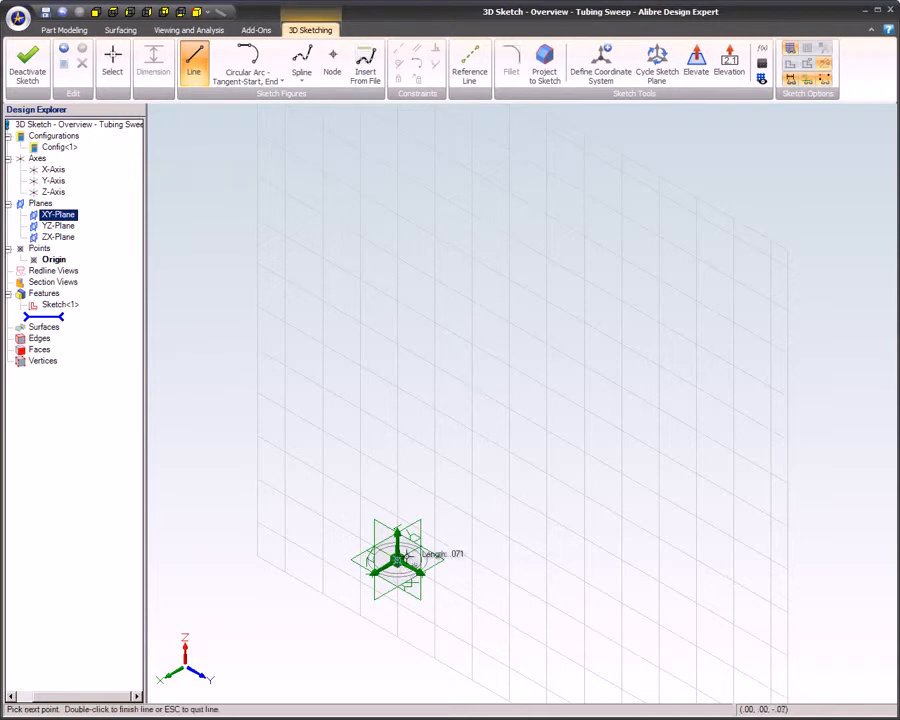
double_click(397, 343)
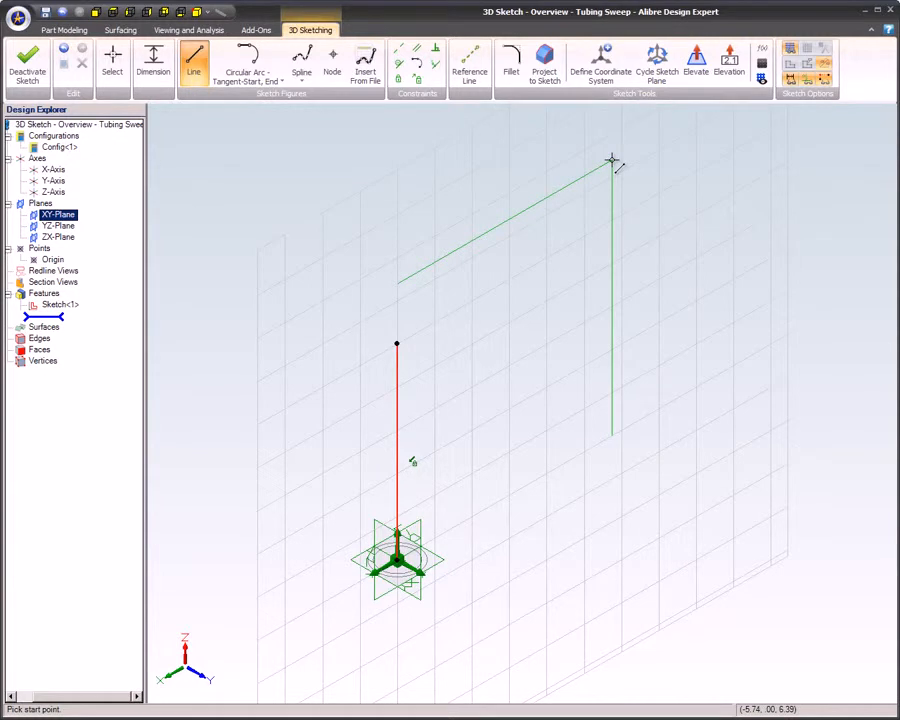
Cycle the sketch plane back to YZ and draw a line about 5 inches along Y from the vertical line's upper end.
right_click(612, 160)
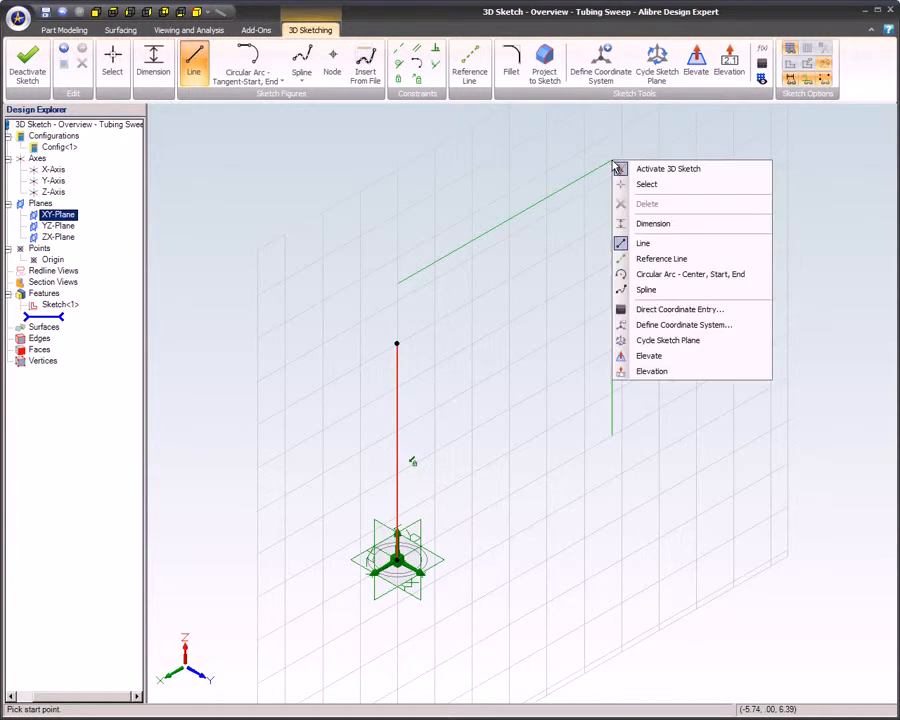
click(677, 345)
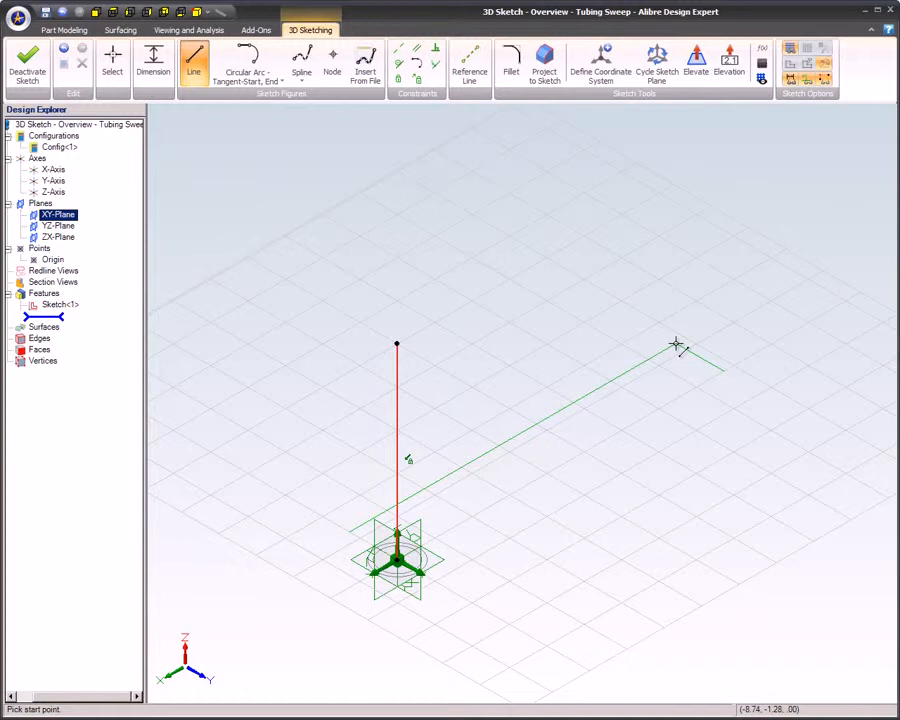
key(Tab)
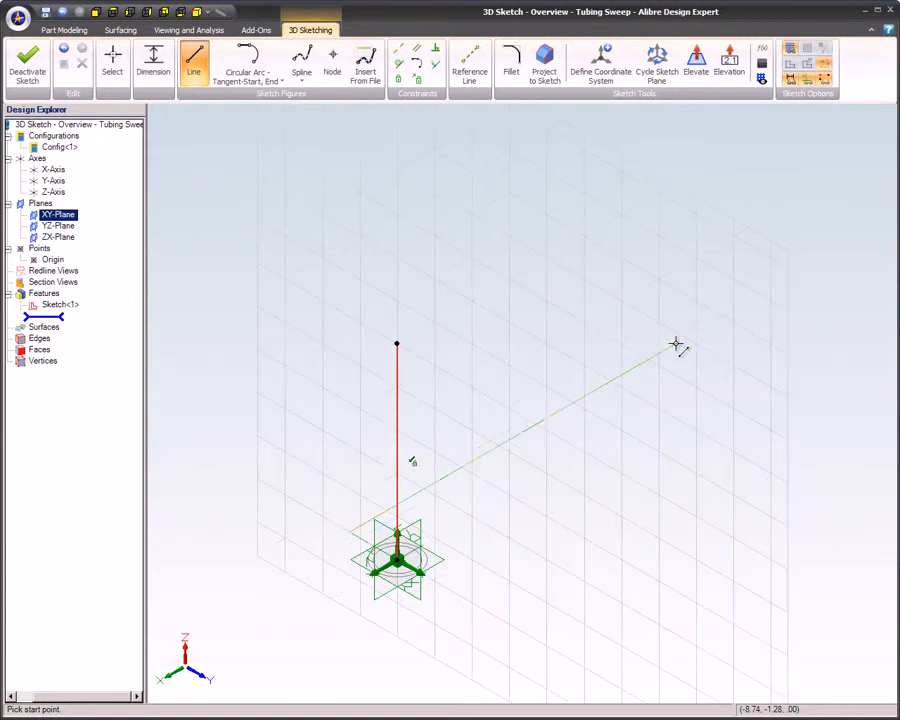
click(396, 344)
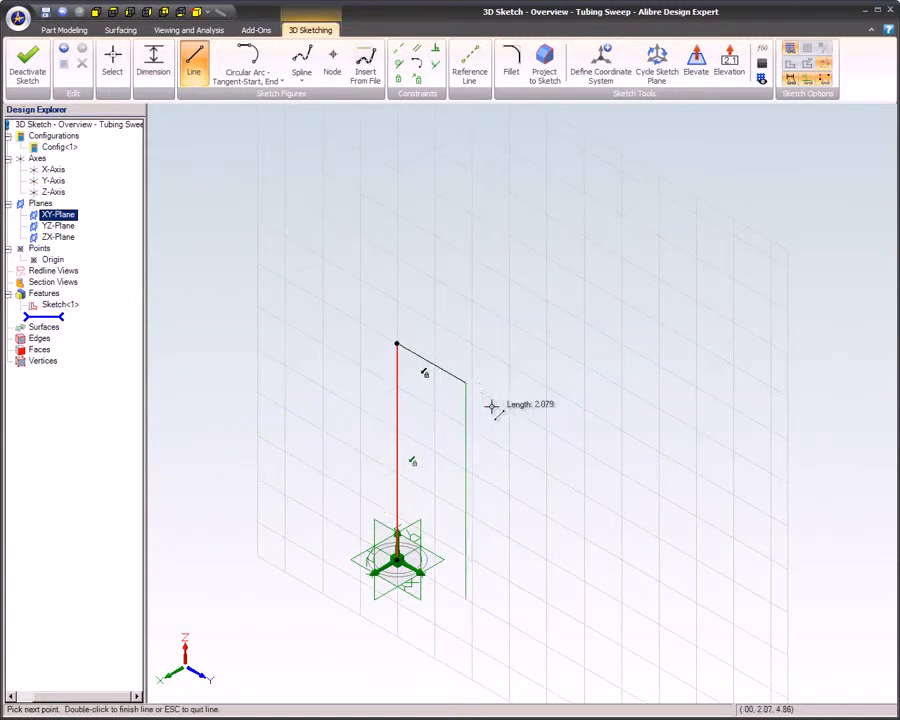
double_click(582, 450)
Extend the path with a line about 3 inches along negative X and a vertical line about 3.45 inches downward.
click(582, 449)
click(697, 387)
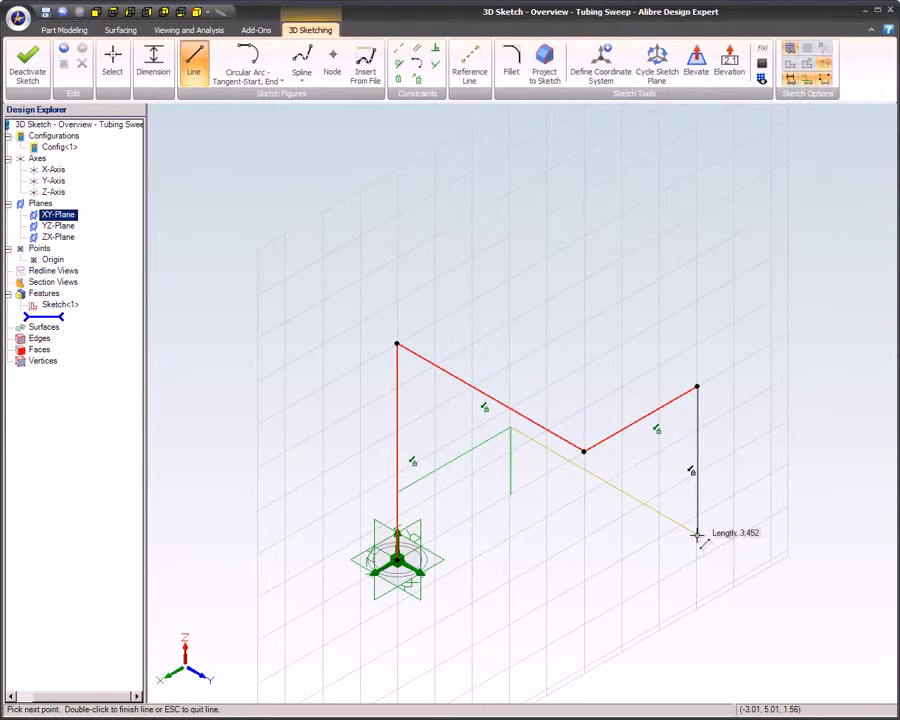
double_click(697, 535)
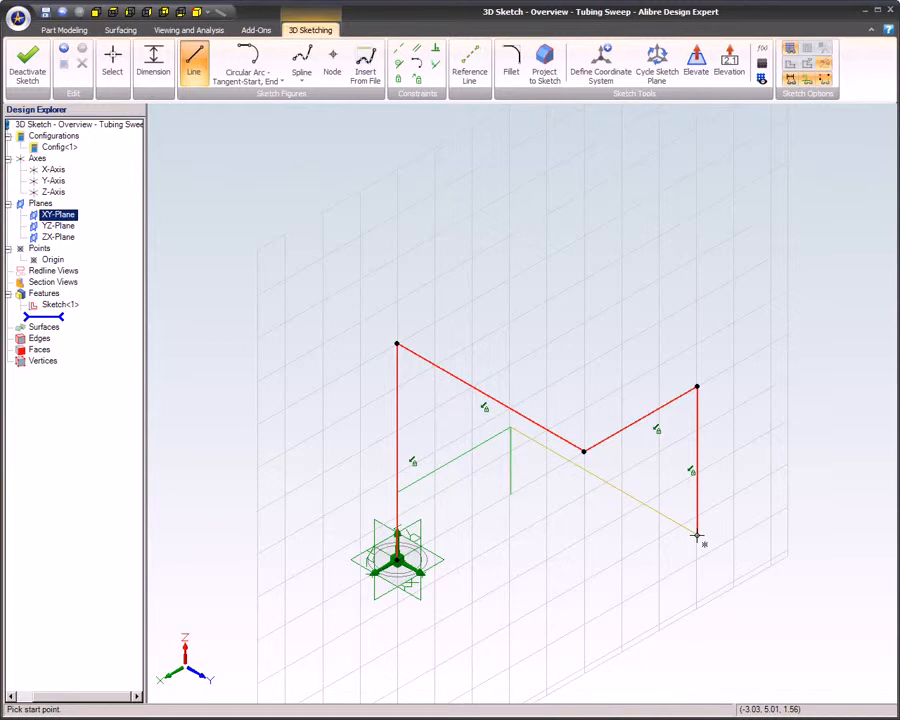
Continue the path from its lower end with a line along negative Y and a final line along negative X.
click(697, 535)
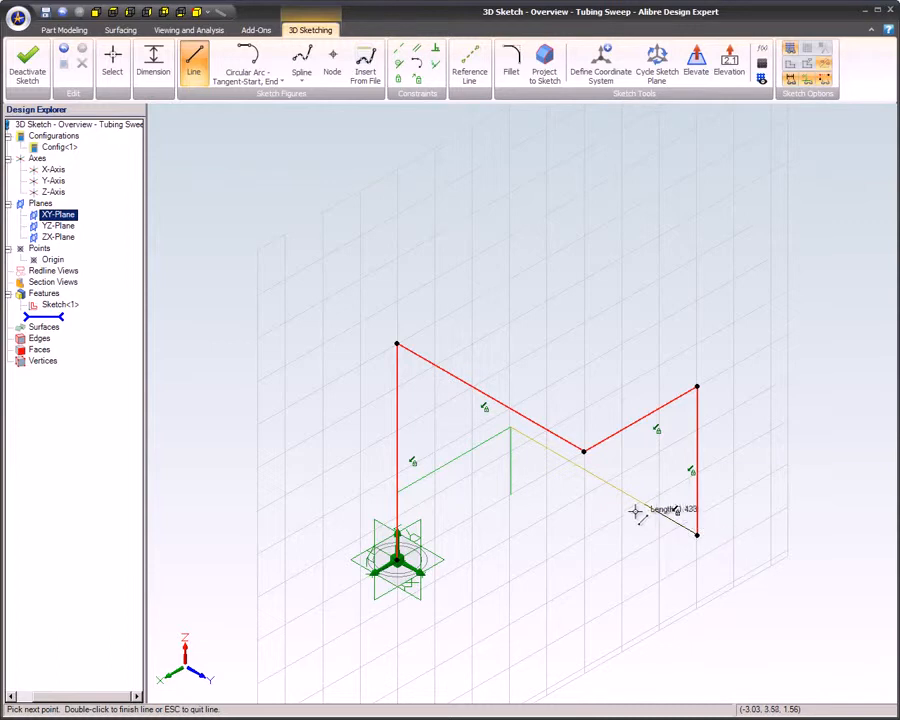
click(511, 428)
double_click(620, 365)
Fillet the corner between the last two path lines with a 1-inch radius.
mouse_move(620, 365)
middle_down()
mouse_move(651, 376)
mouse_move(639, 374)
mouse_move(617, 285)
middle_up()
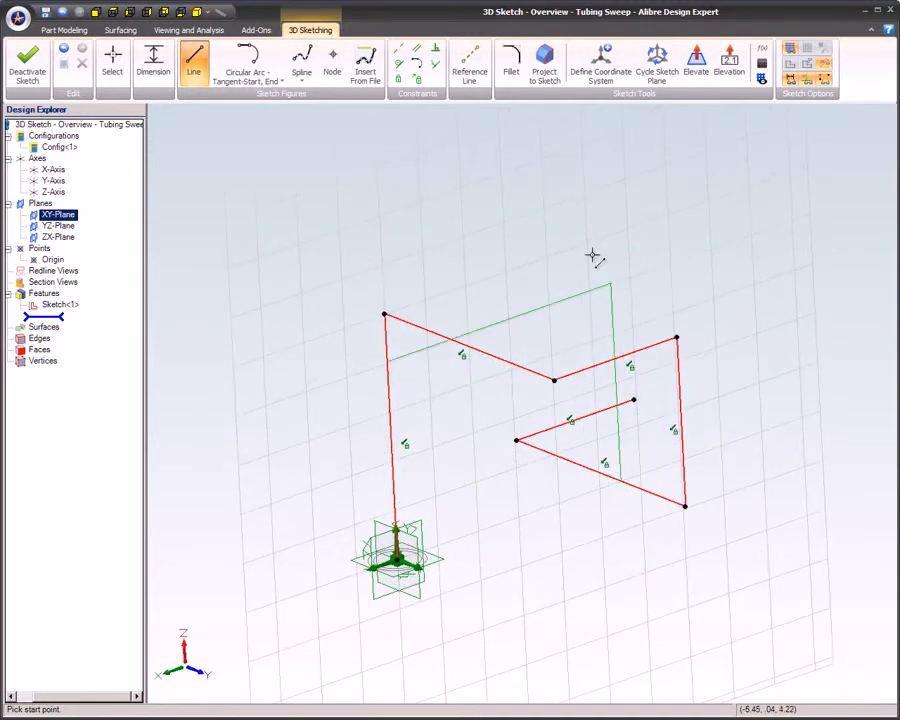
click(511, 62)
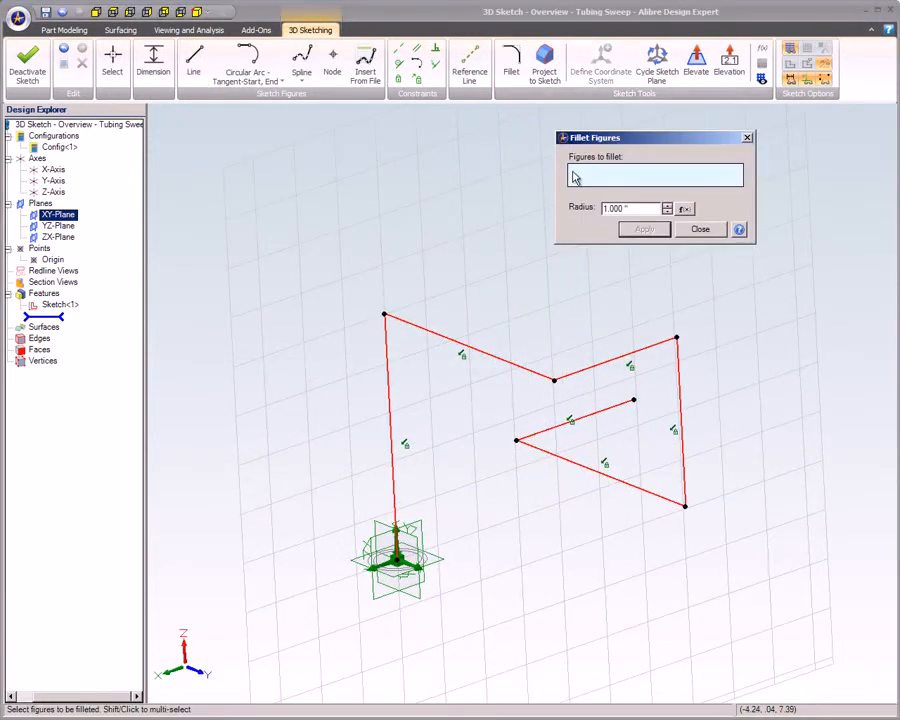
click(585, 416)
click(643, 489)
click(644, 229)
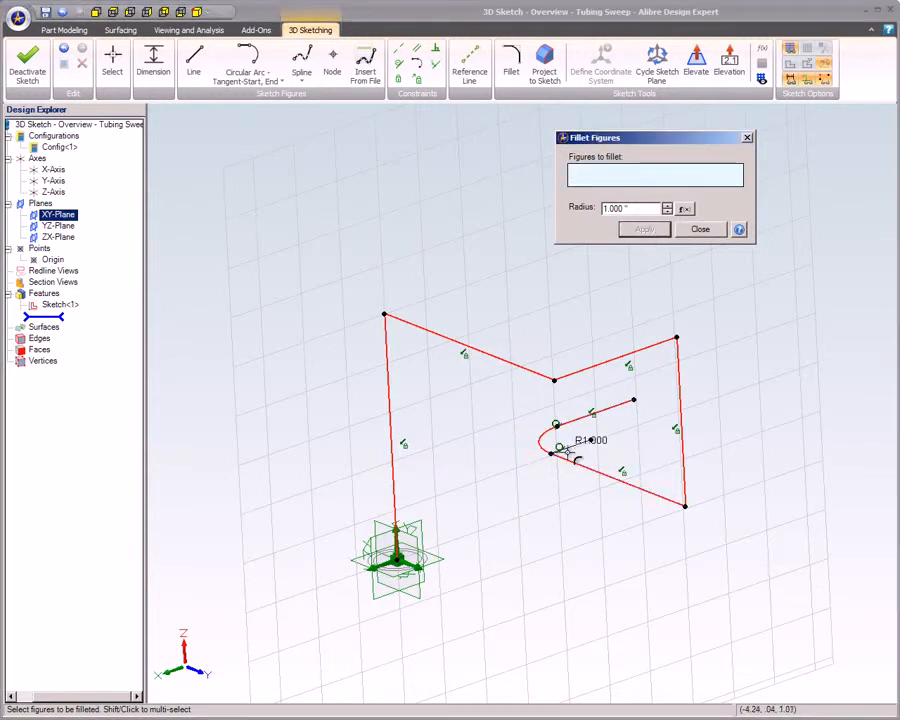
Fillet the lower and upper corners of the downward vertical line with a 1-inch radius.
click(640, 487)
click(679, 390)
click(644, 229)
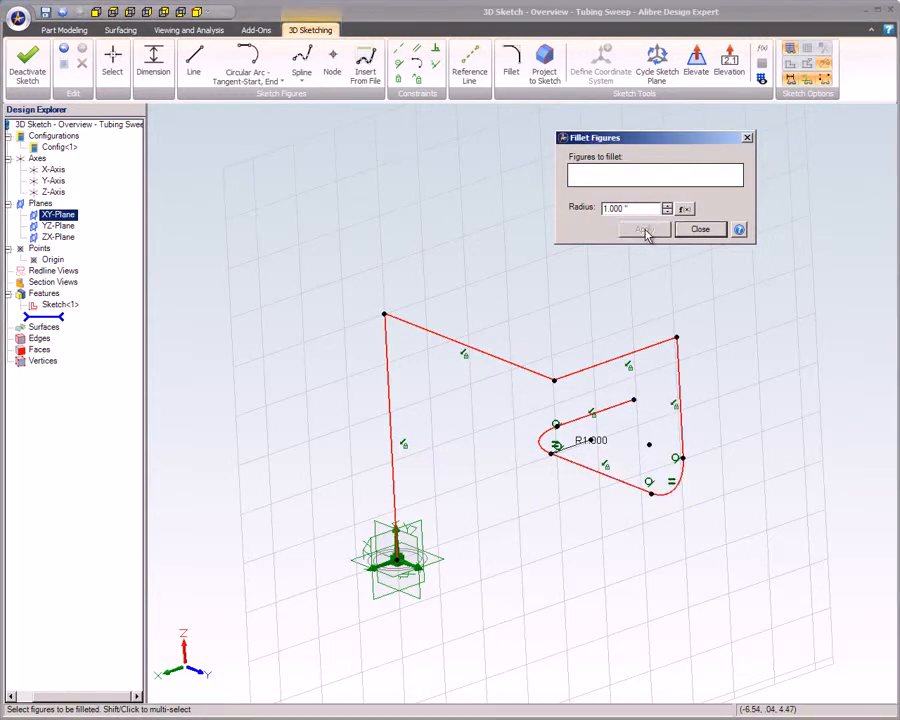
click(678, 366)
click(616, 360)
click(643, 229)
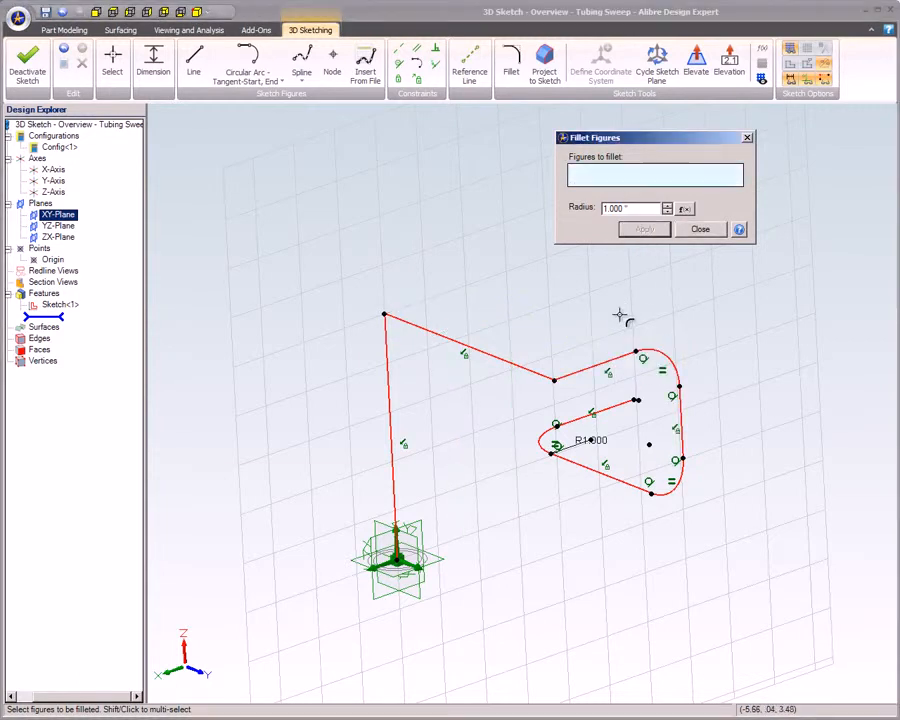
Apply 1-inch fillets at both ends of the first Y-direction line, including its corner with the vertical line from the origin.
click(617, 359)
click(462, 345)
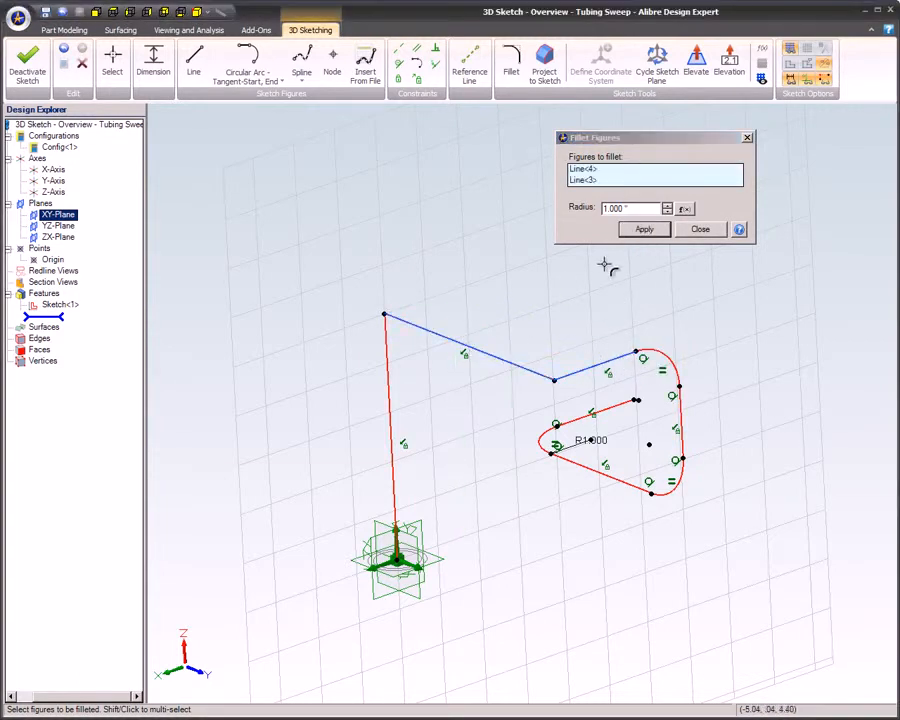
click(642, 230)
click(480, 354)
click(391, 437)
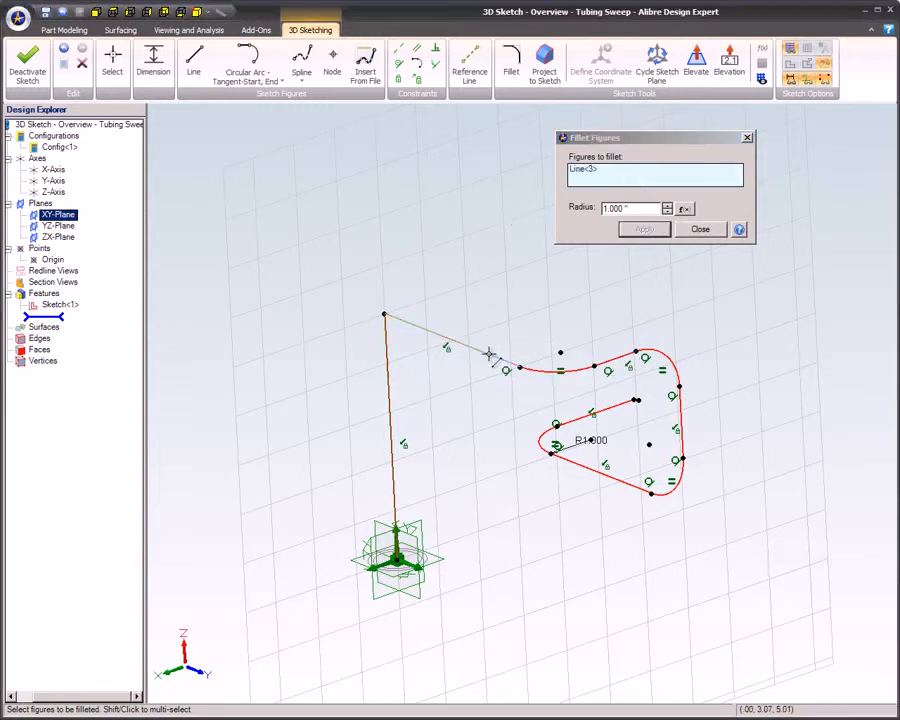
click(643, 229)
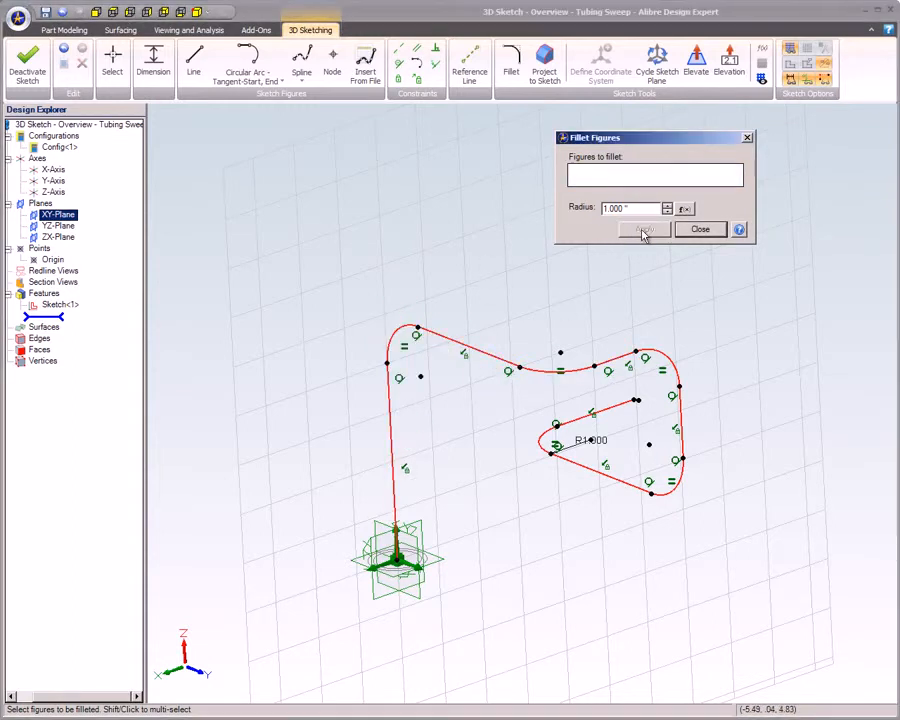
Finish filleting and sweep the concentric-circle sketch along the entire 3D sketch path as a boss with 0 draft angle.
click(700, 229)
click(63, 30)
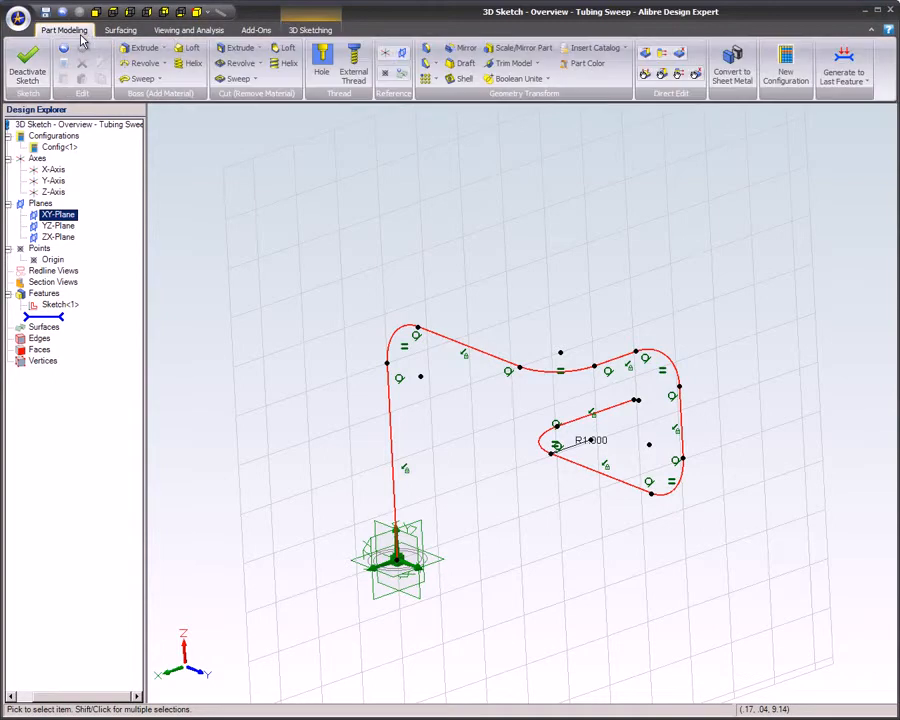
click(140, 80)
drag(695, 289, 258, 120)
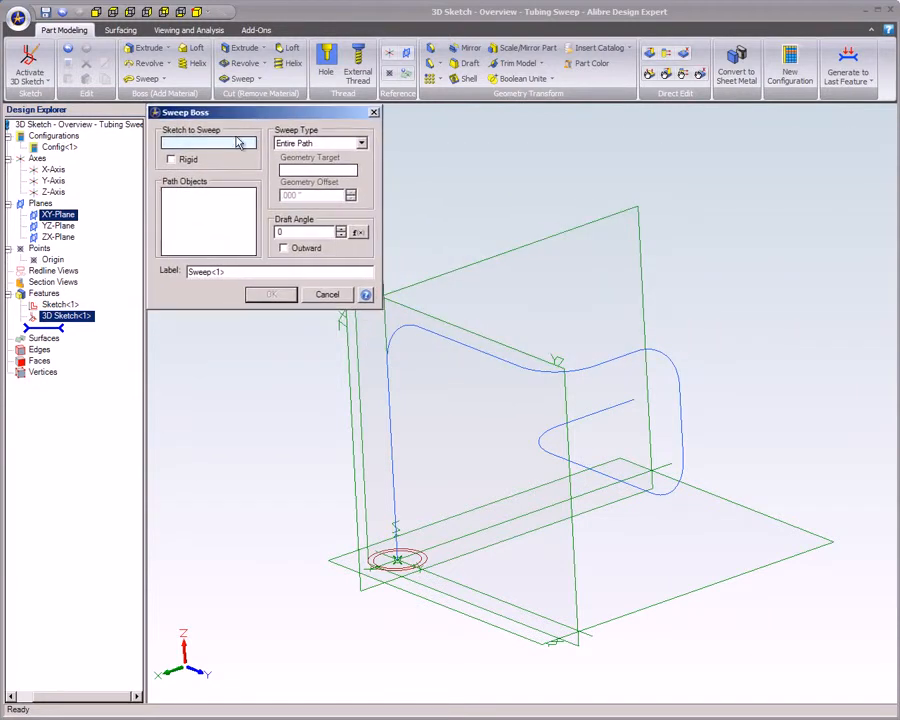
click(419, 558)
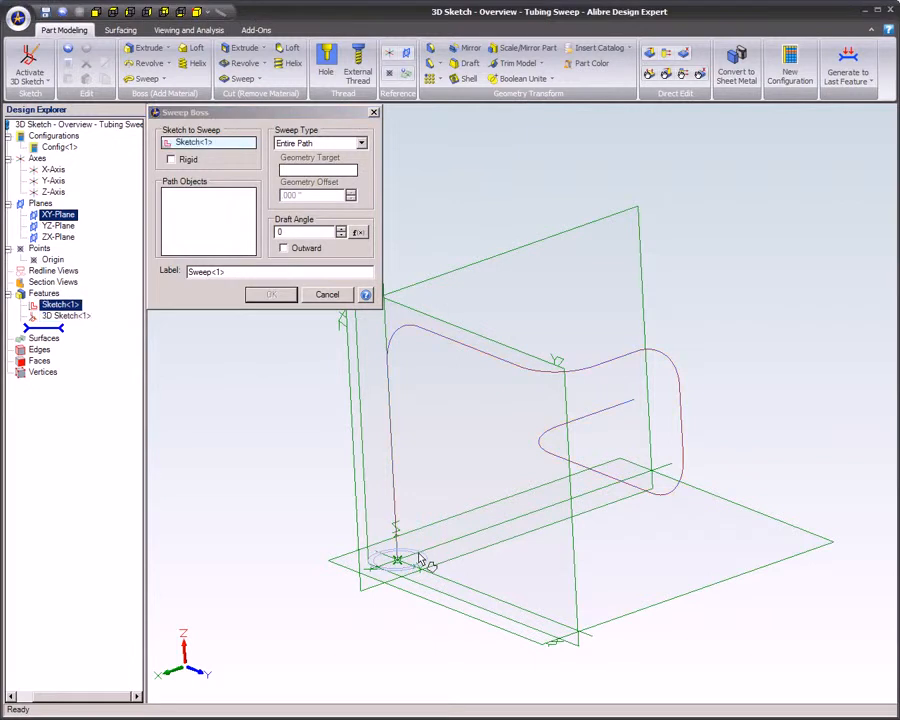
click(222, 235)
click(390, 441)
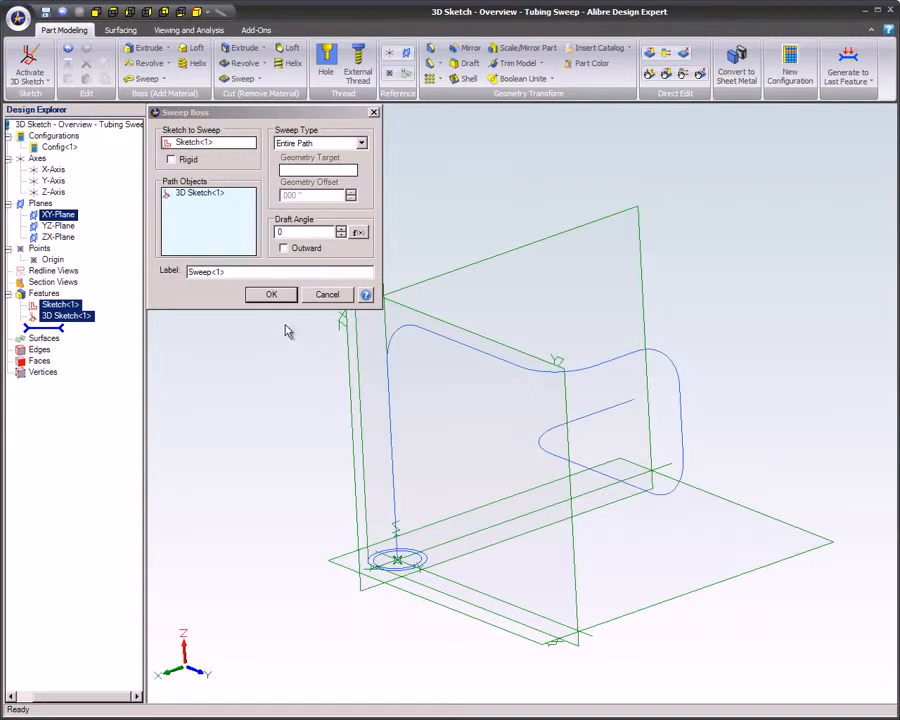
click(269, 296)
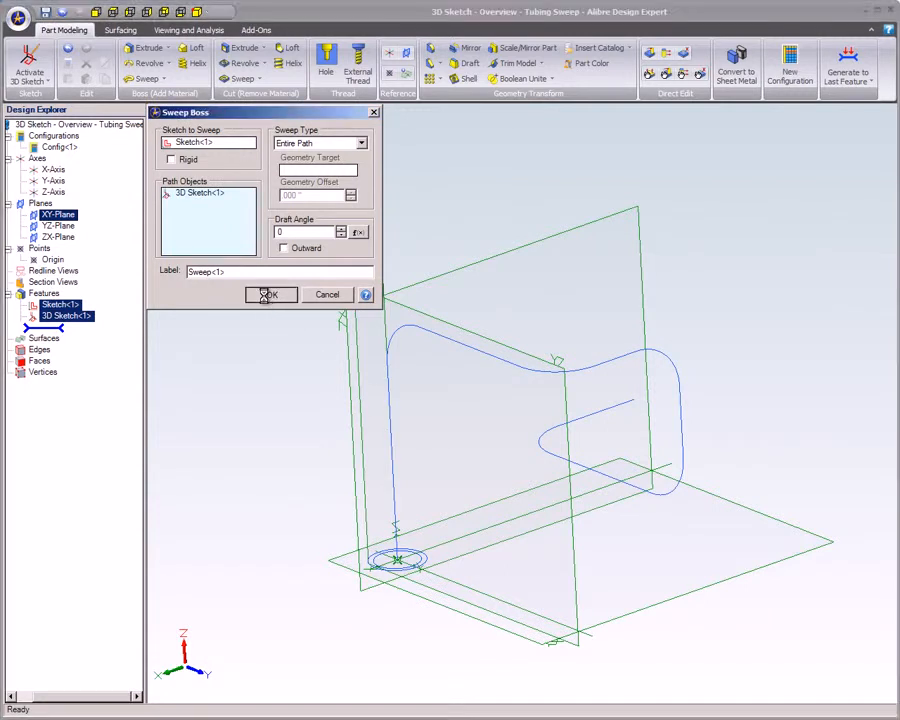
middle_drag(251, 282, 378, 236)
click(198, 12)
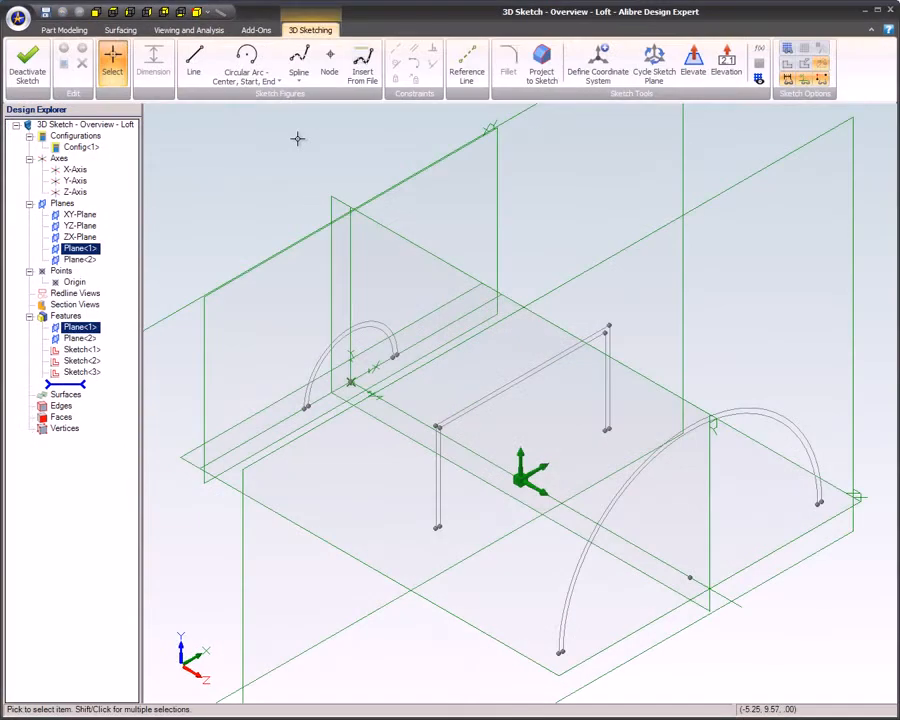
Draw a 3D spline through the outer lower endpoints of the small arch, the rectangular frame and the large arch.
click(300, 62)
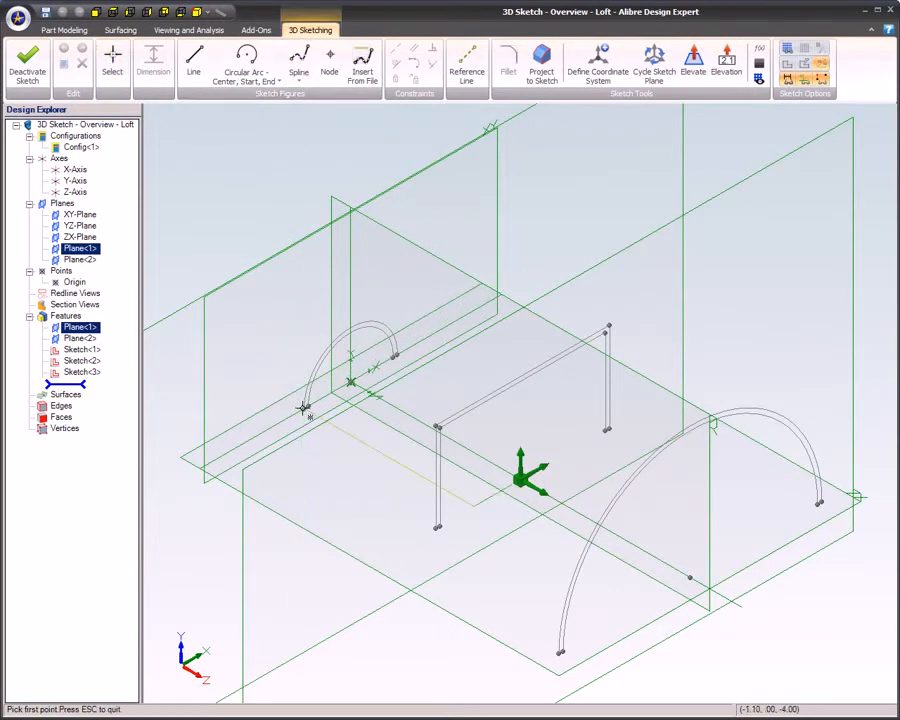
click(304, 409)
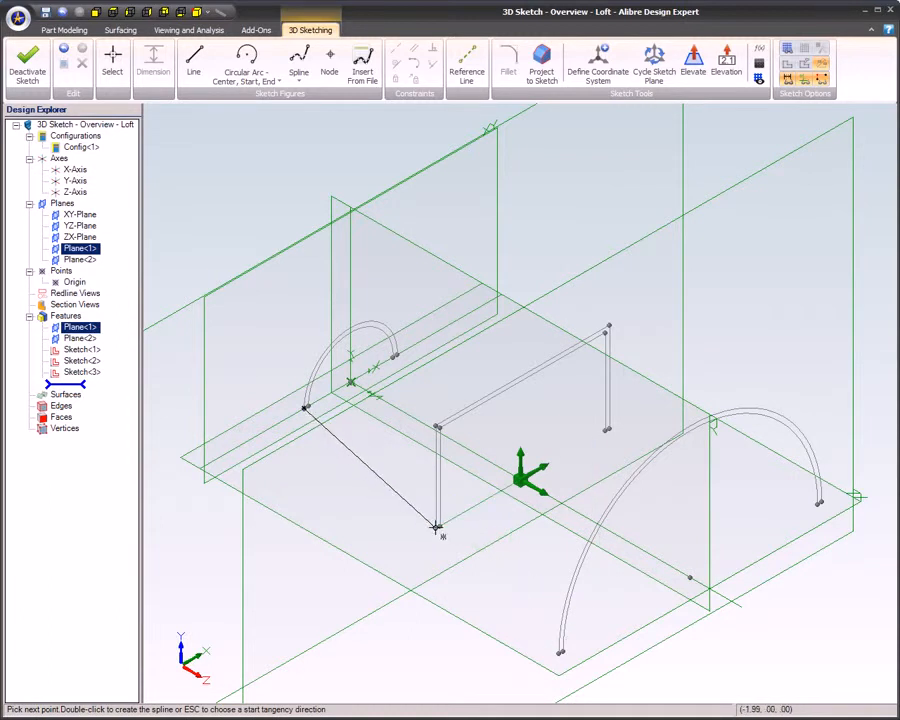
click(437, 527)
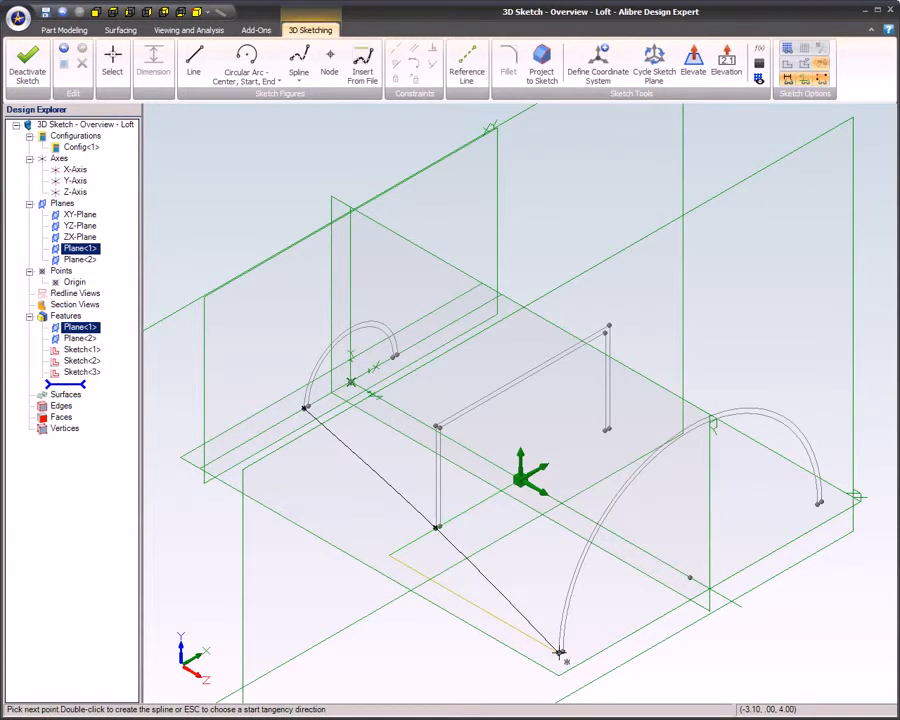
double_click(560, 653)
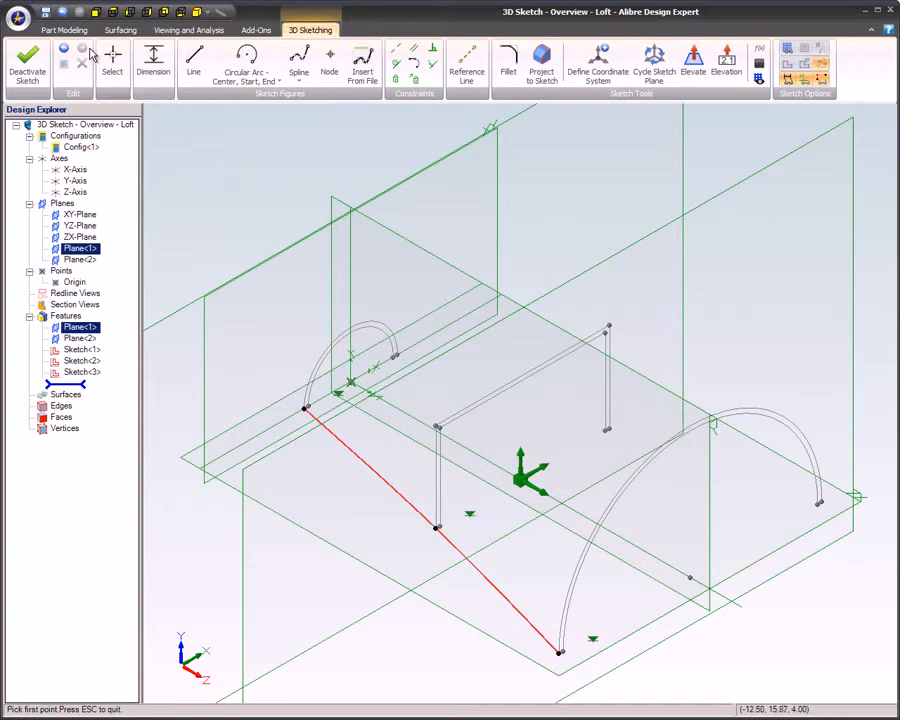
Loft a boss through Sketch<1>, Sketch<2> and Sketch<3>, using the 3D spline as a Global guide curve.
click(79, 33)
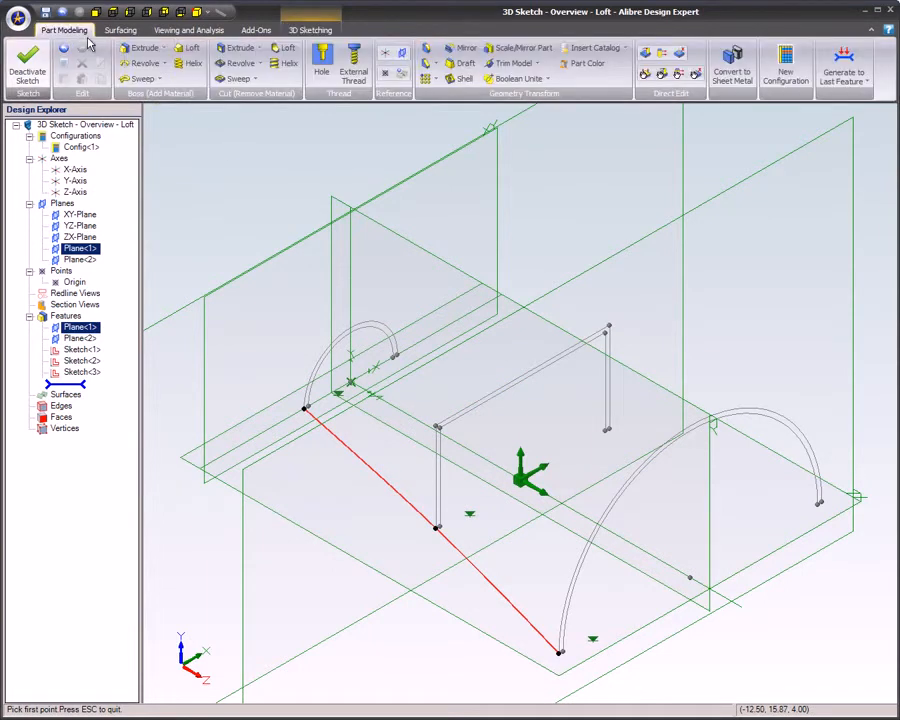
click(189, 49)
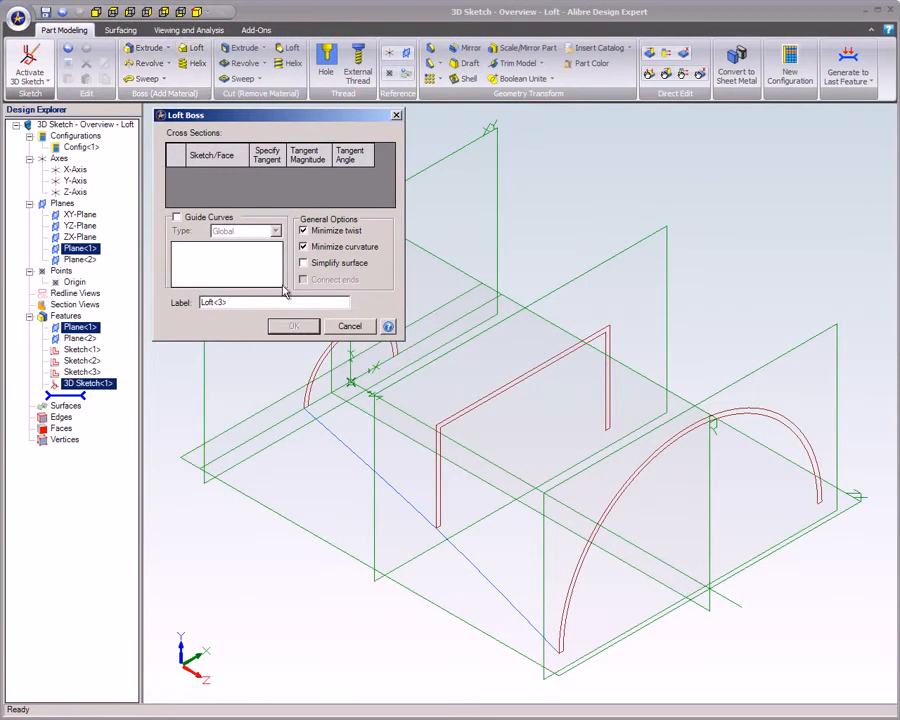
click(316, 368)
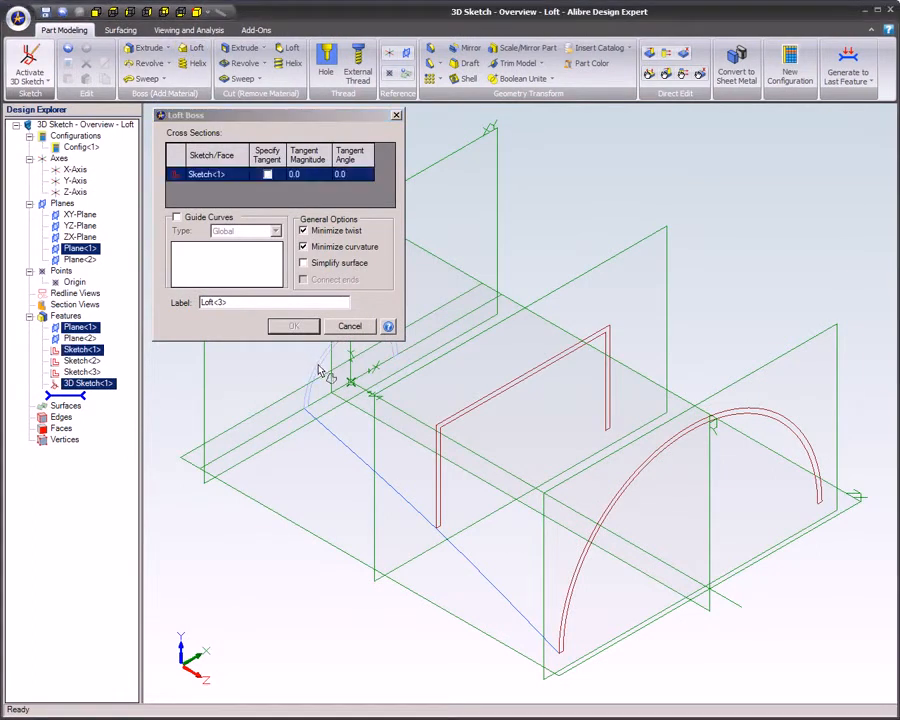
click(436, 481)
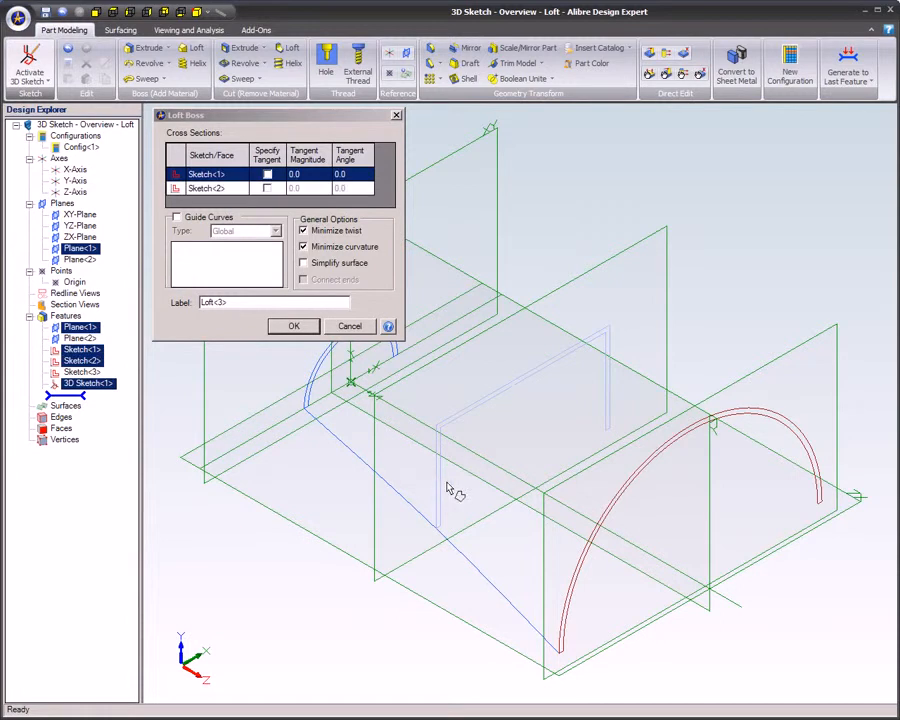
click(575, 586)
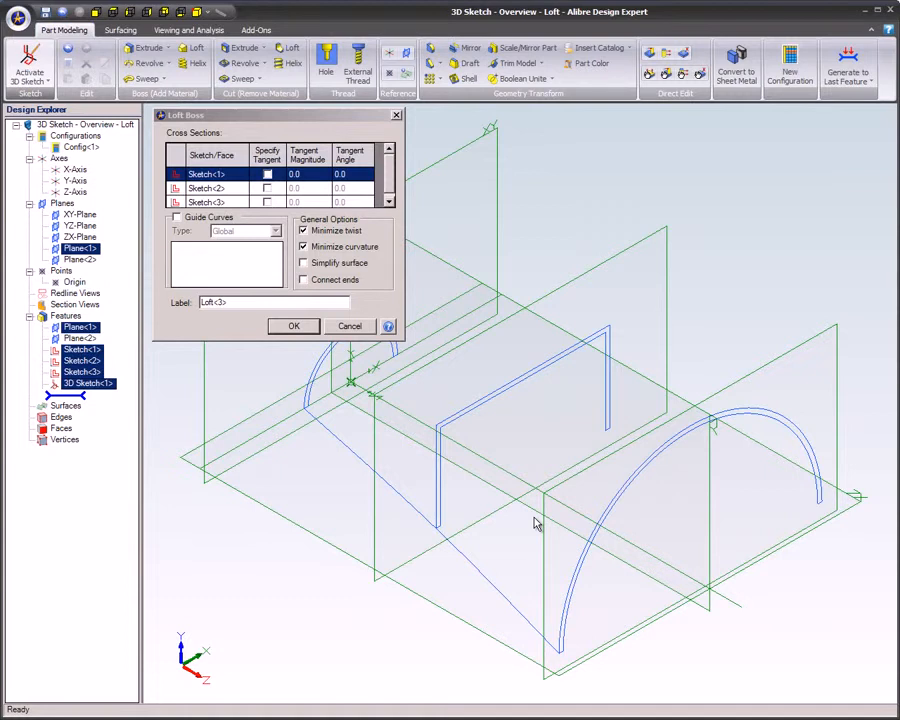
click(176, 217)
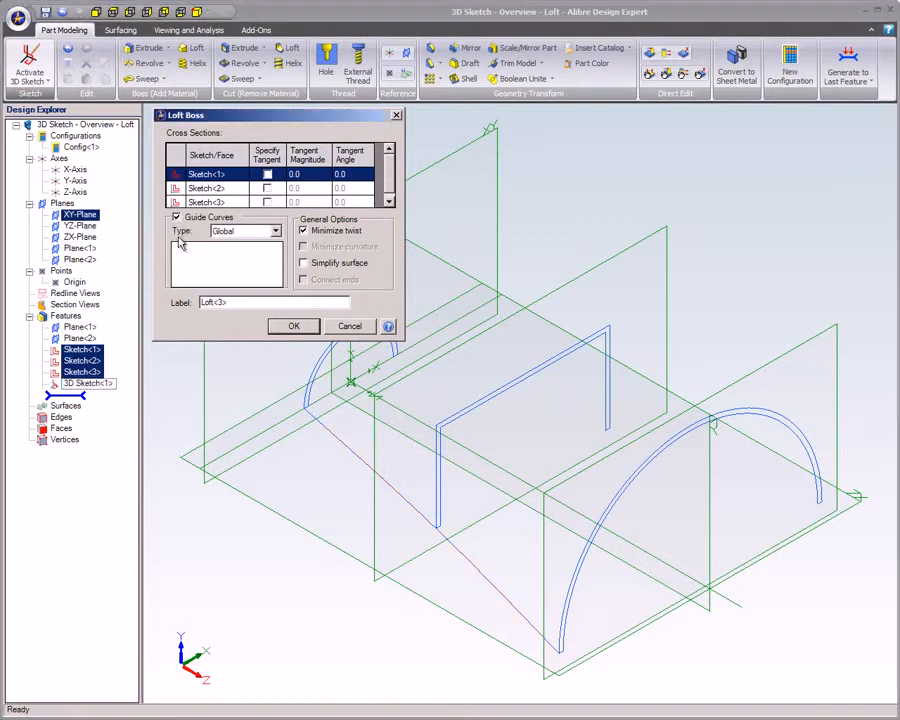
click(340, 445)
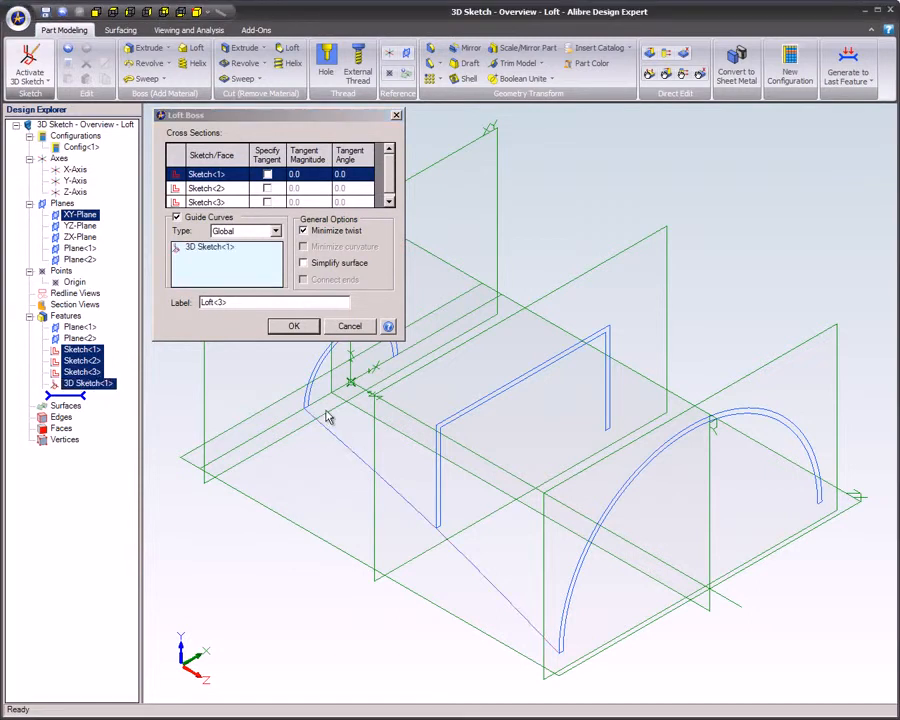
click(295, 328)
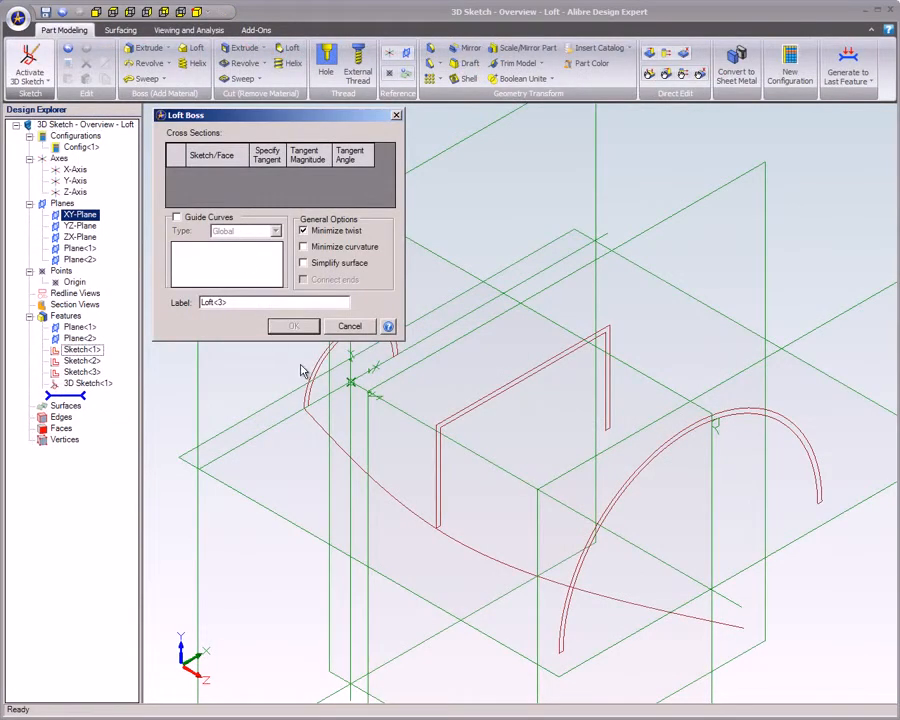
Loft the small arch, rectangular frame and large arch along the outward-curving 3D sketch as a Global guide curve, with Minimize twist enabled.
click(316, 372)
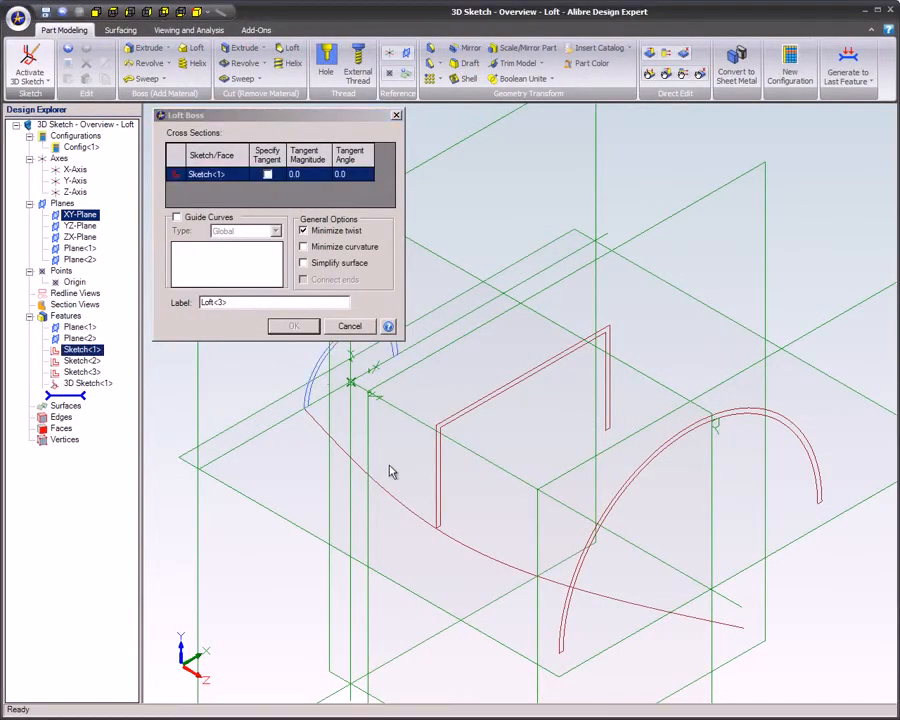
click(437, 484)
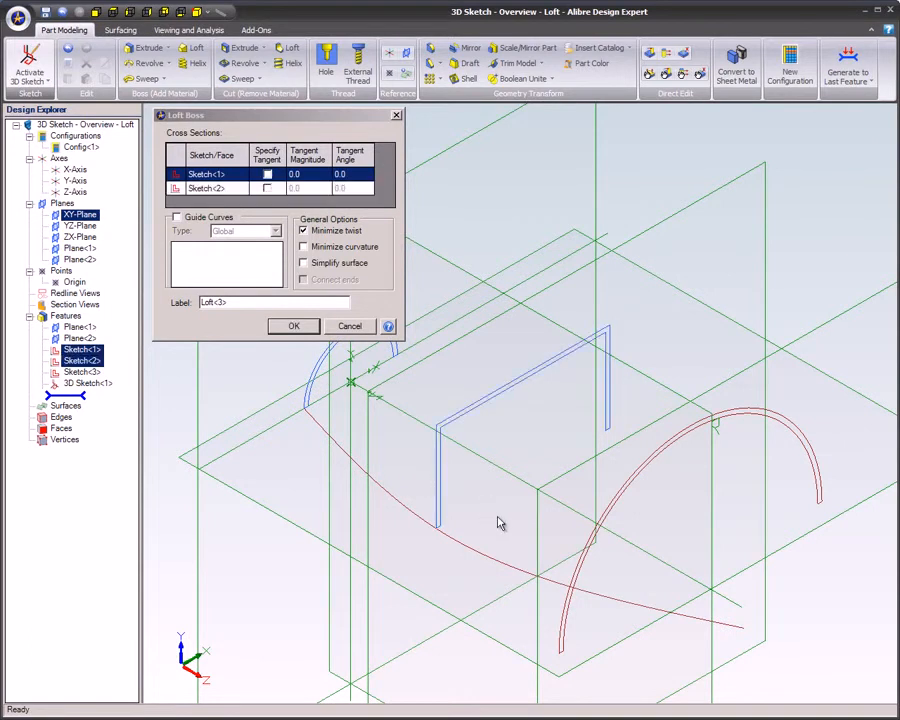
click(577, 574)
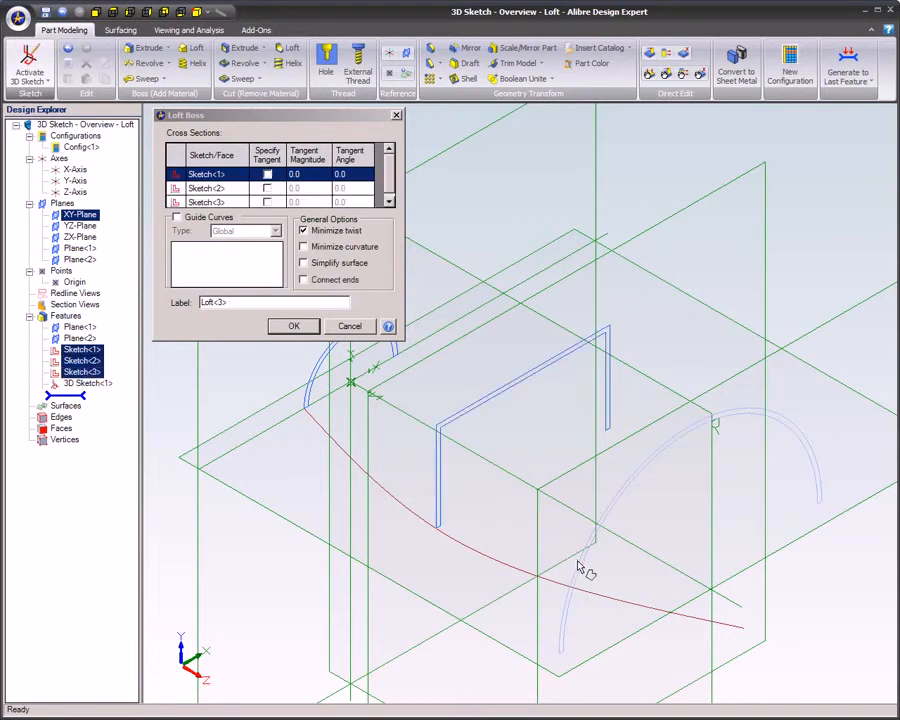
click(177, 218)
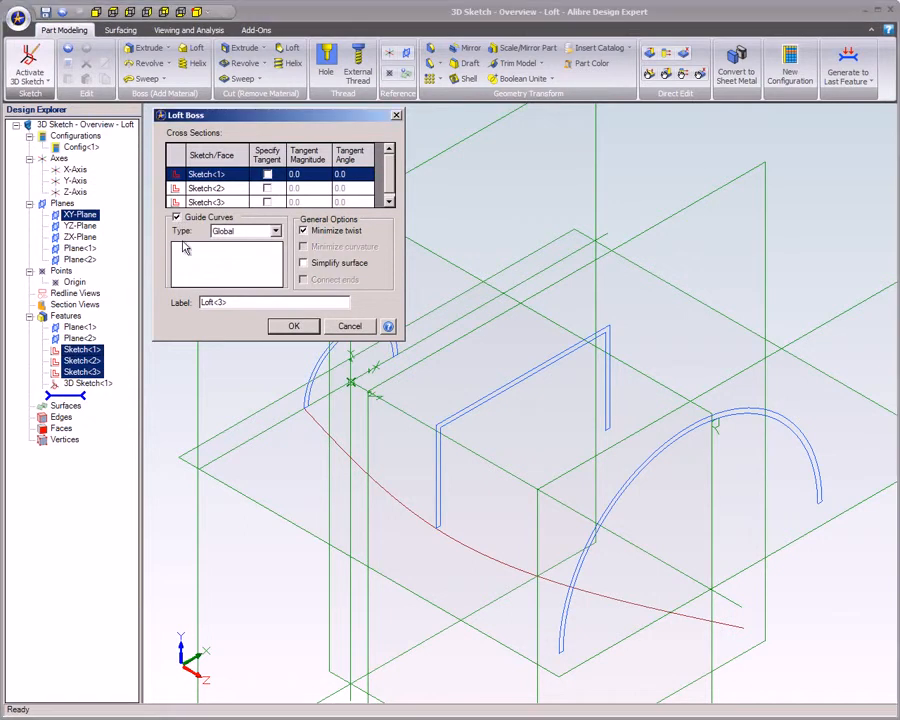
click(318, 428)
click(291, 327)
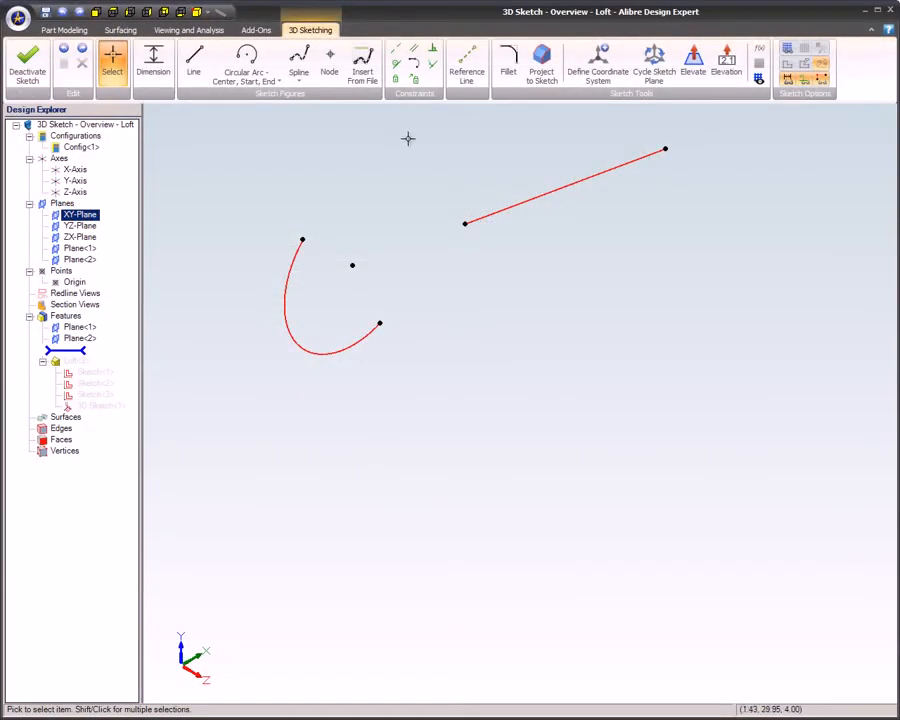
Apply a tangent continuous constraint between the separate straight line and the circular arc.
click(413, 63)
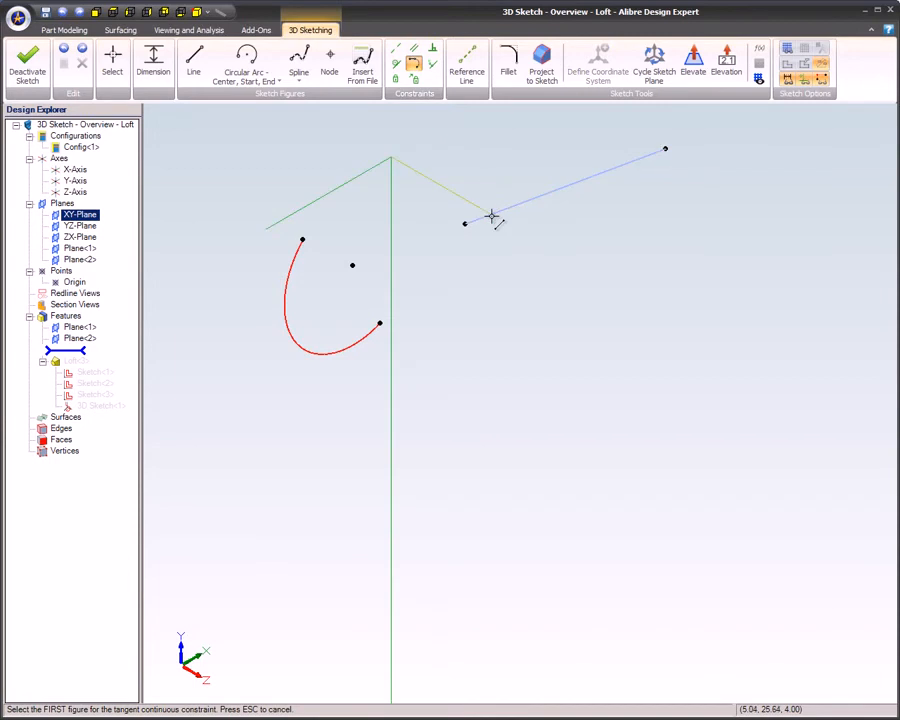
click(492, 215)
click(360, 340)
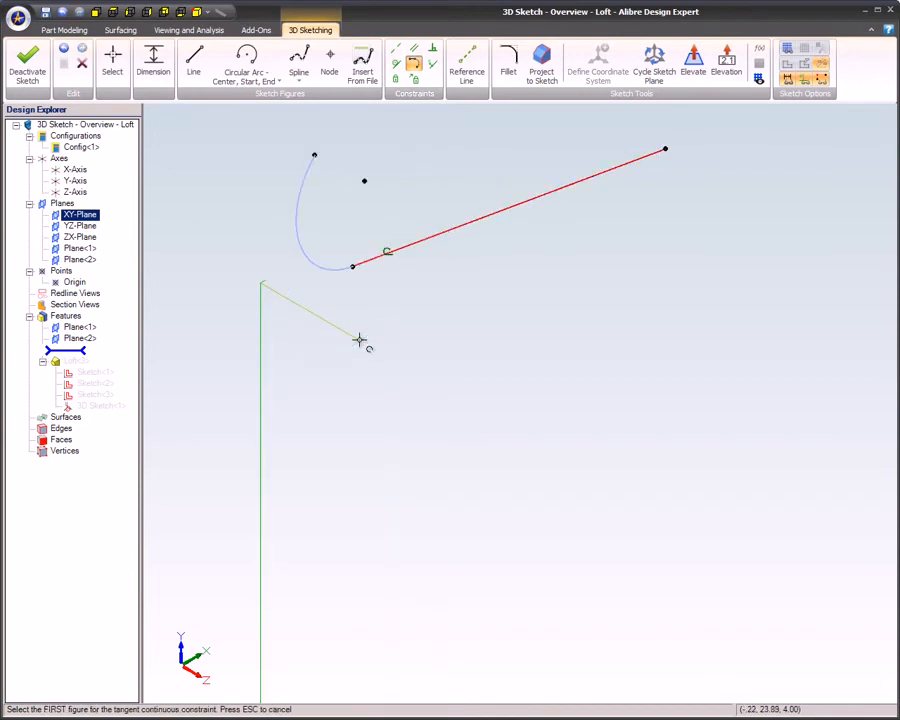
key(Escape)
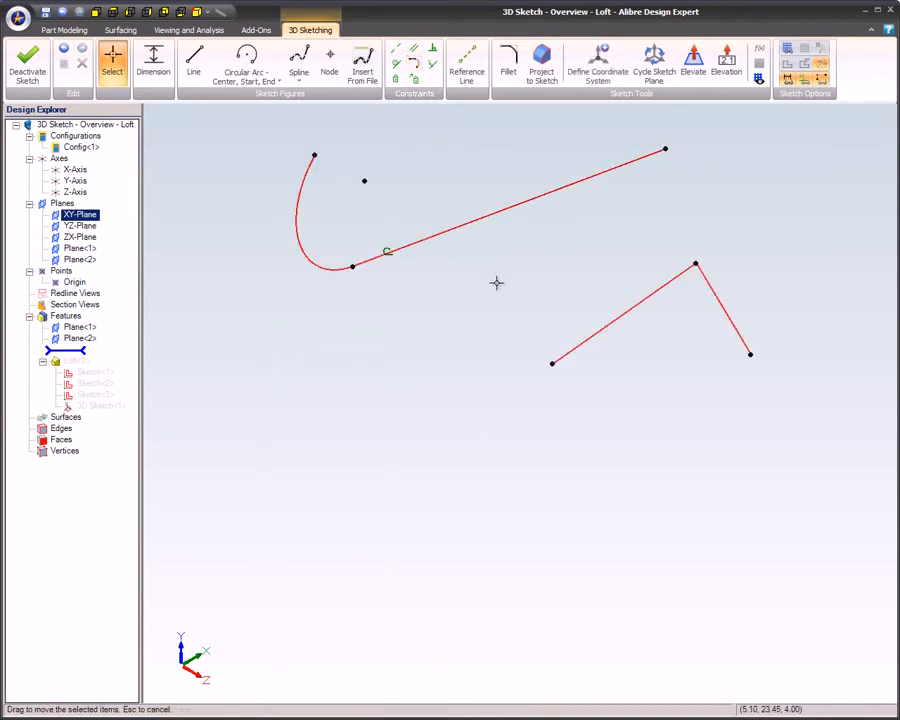
Reposition the free endpoint of the longer connected line, then fix that line and test the constraint by pulling its endpoint.
drag(553, 363, 525, 340)
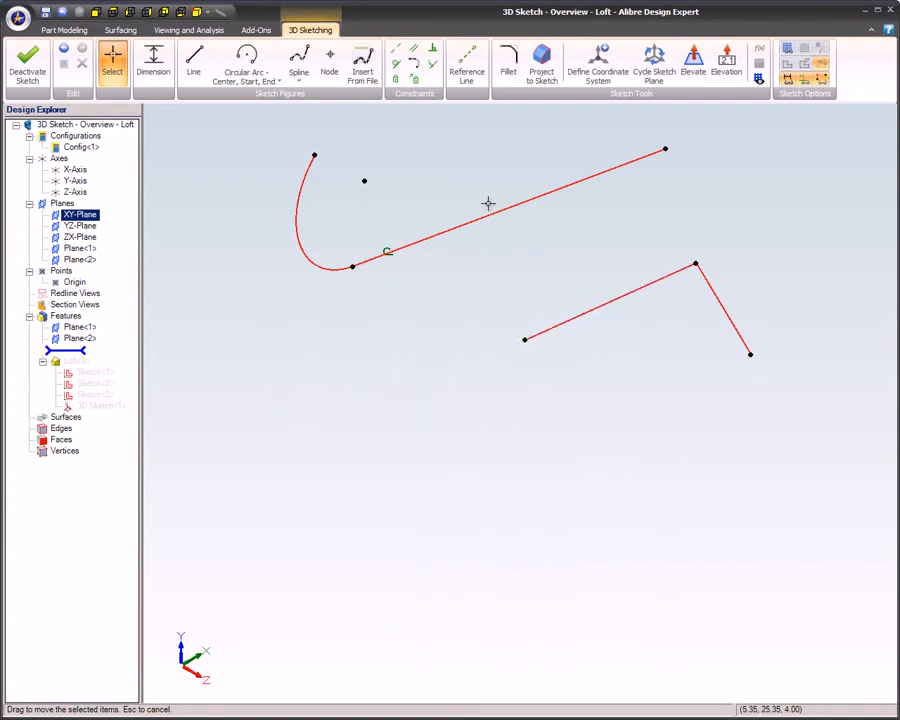
click(414, 79)
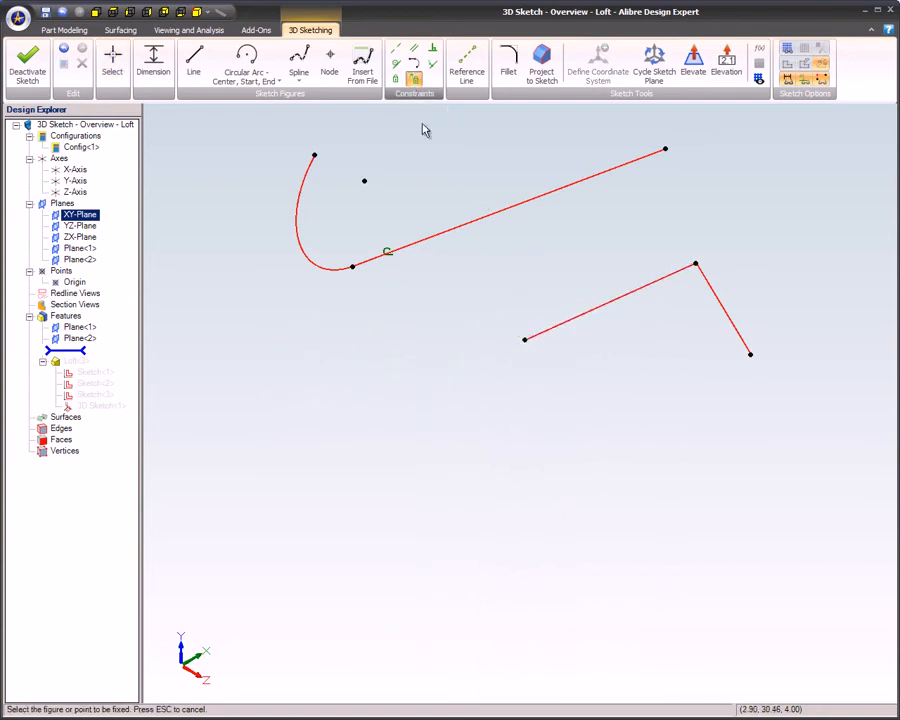
click(556, 320)
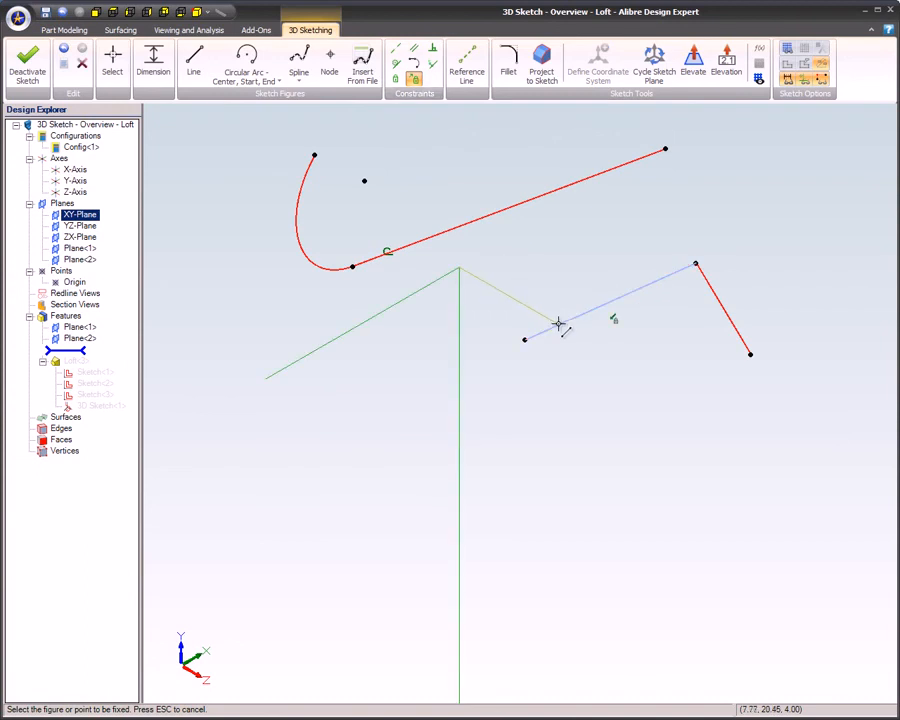
click(112, 62)
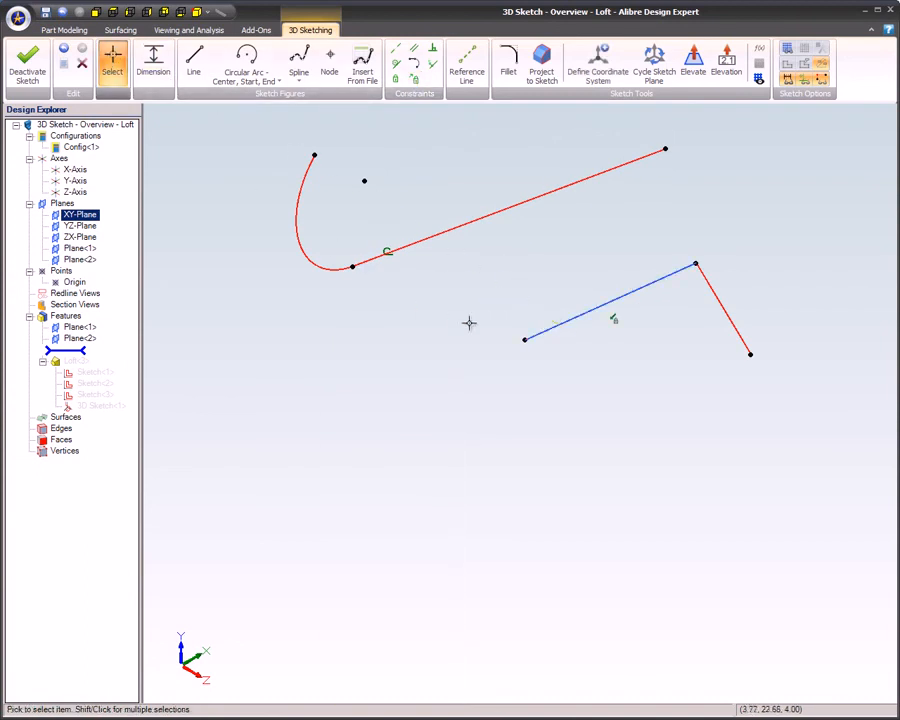
drag(522, 341, 446, 305)
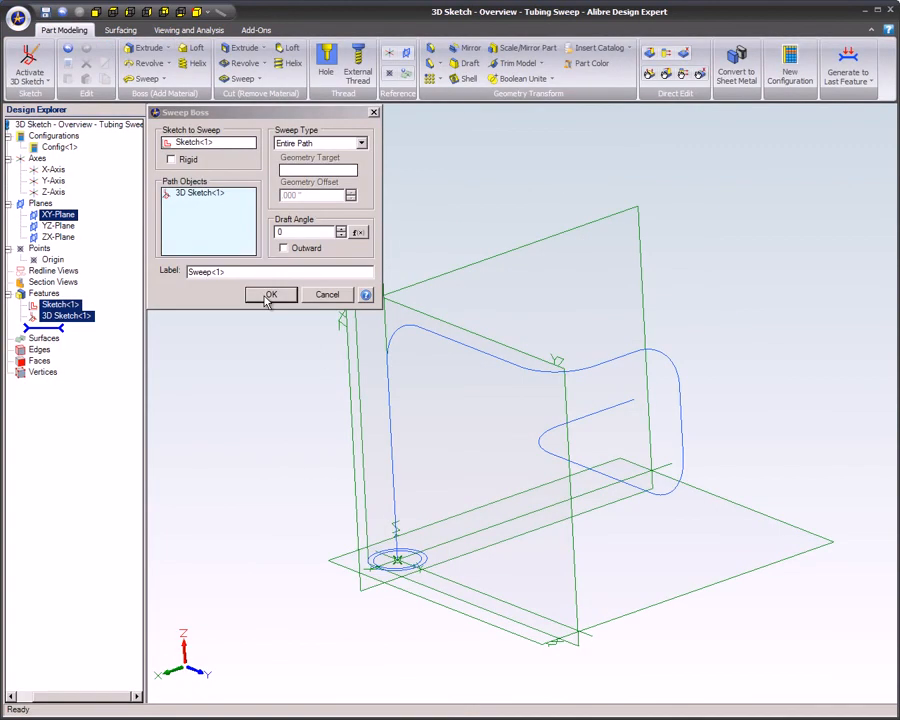
Create the tubing boss by sweeping Sketch<1> along 3D Sketch<1> with the Entire Path type.
click(267, 294)
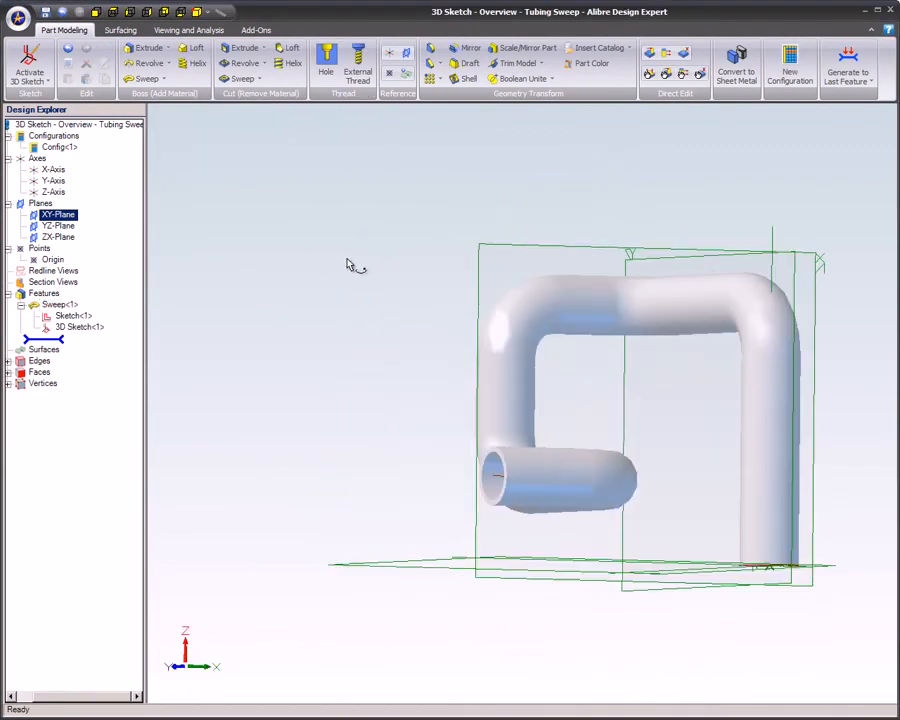